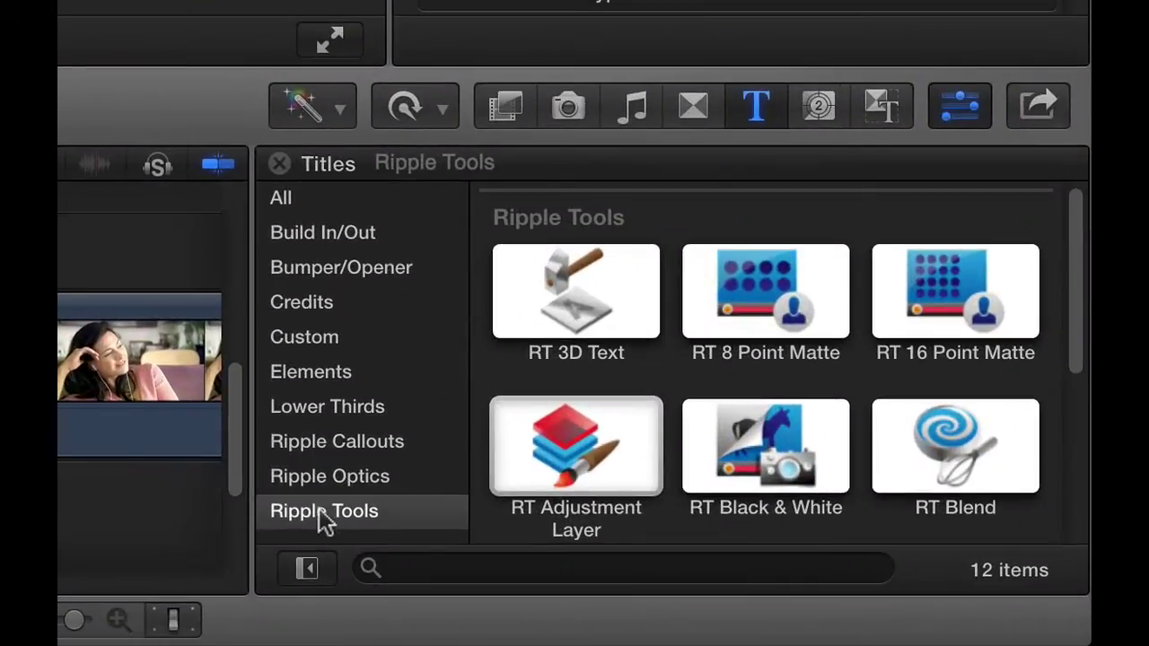
Select the RT Adjustment Layer title in the Ripple Tools titles category.
click(584, 469)
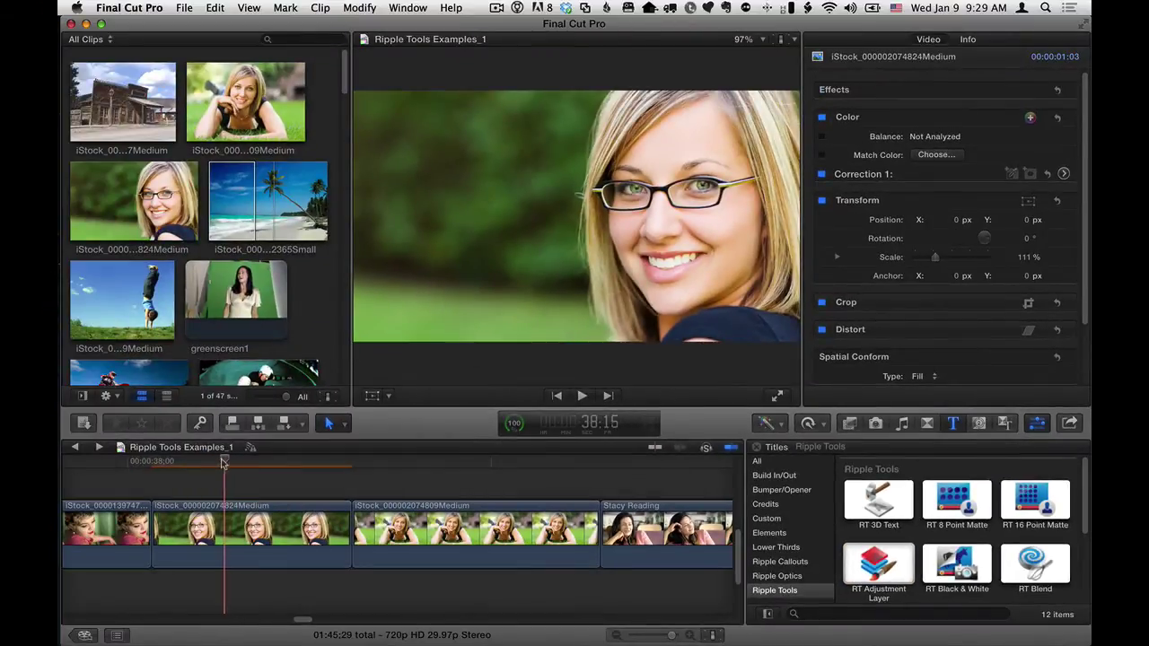
Connect the RT Adjustment Layer title above the portrait clip under the playhead.
mouse_move(224, 461)
mouse_down()
mouse_move(244, 461)
mouse_move(231, 461)
mouse_up()
key(c)
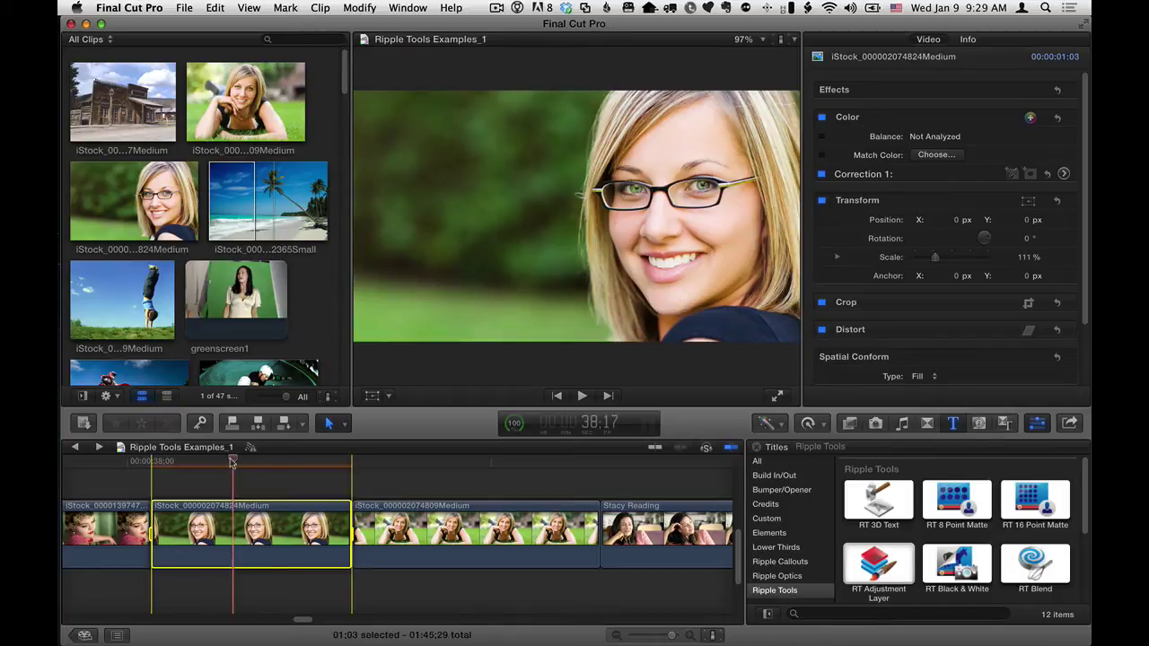
click(883, 569)
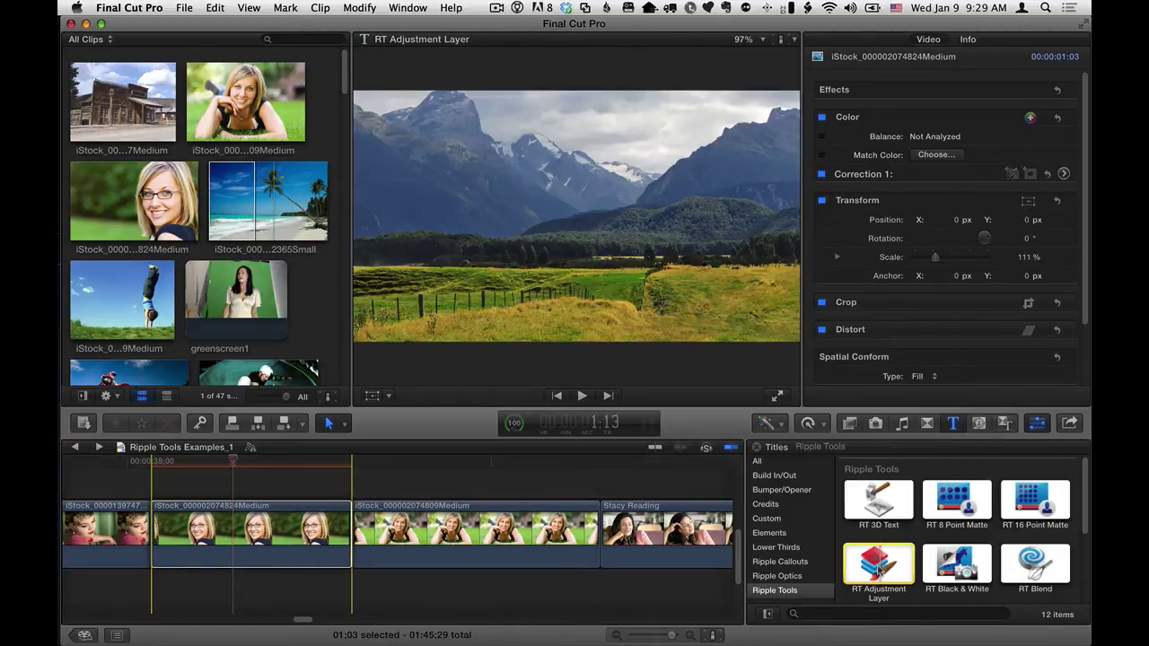
key(q)
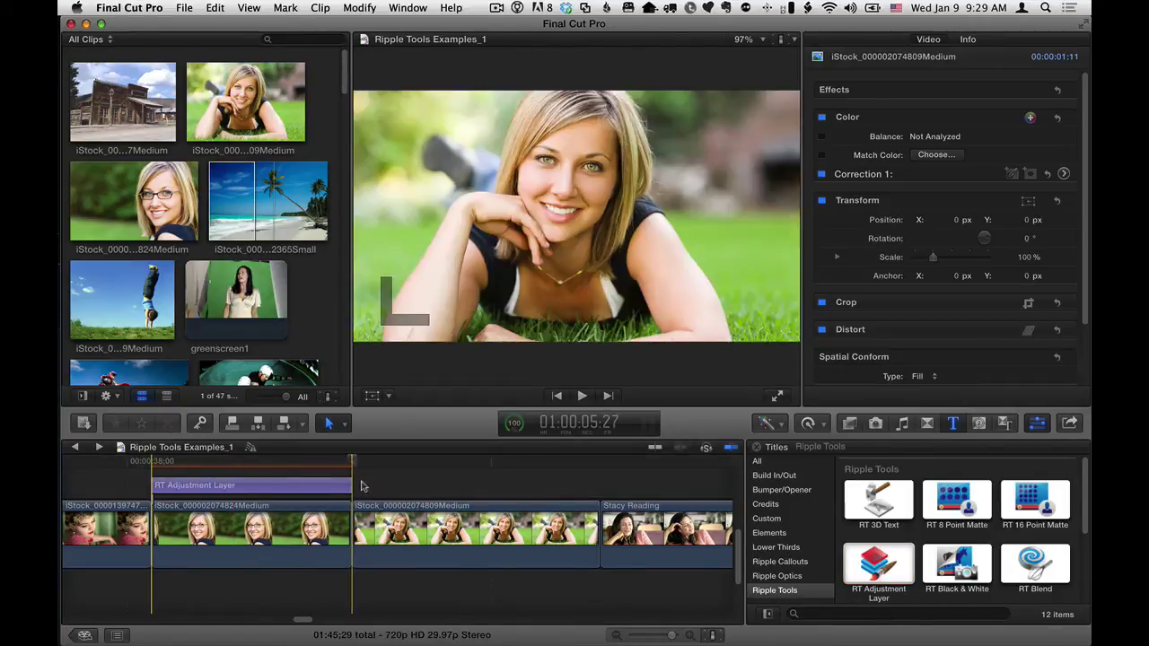
Stretch the adjustment layer's end so it spans three clips to the timeline's end.
drag(343, 485, 594, 485)
click(310, 485)
drag(291, 461, 250, 460)
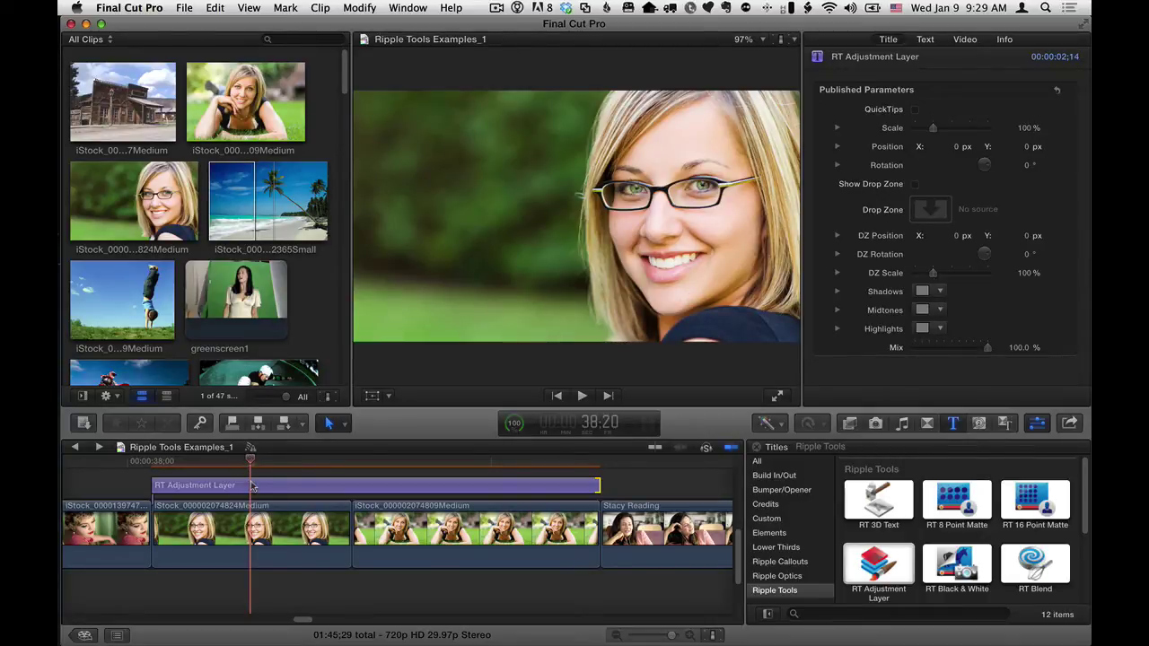
click(252, 485)
drag(251, 462, 279, 465)
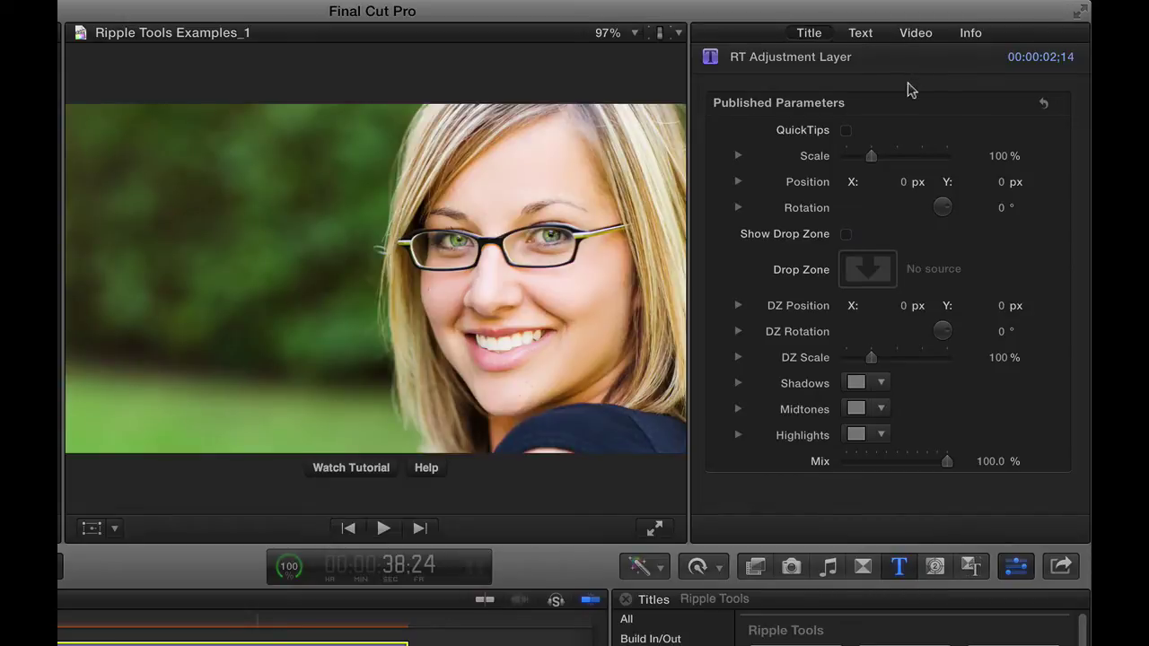
click(845, 131)
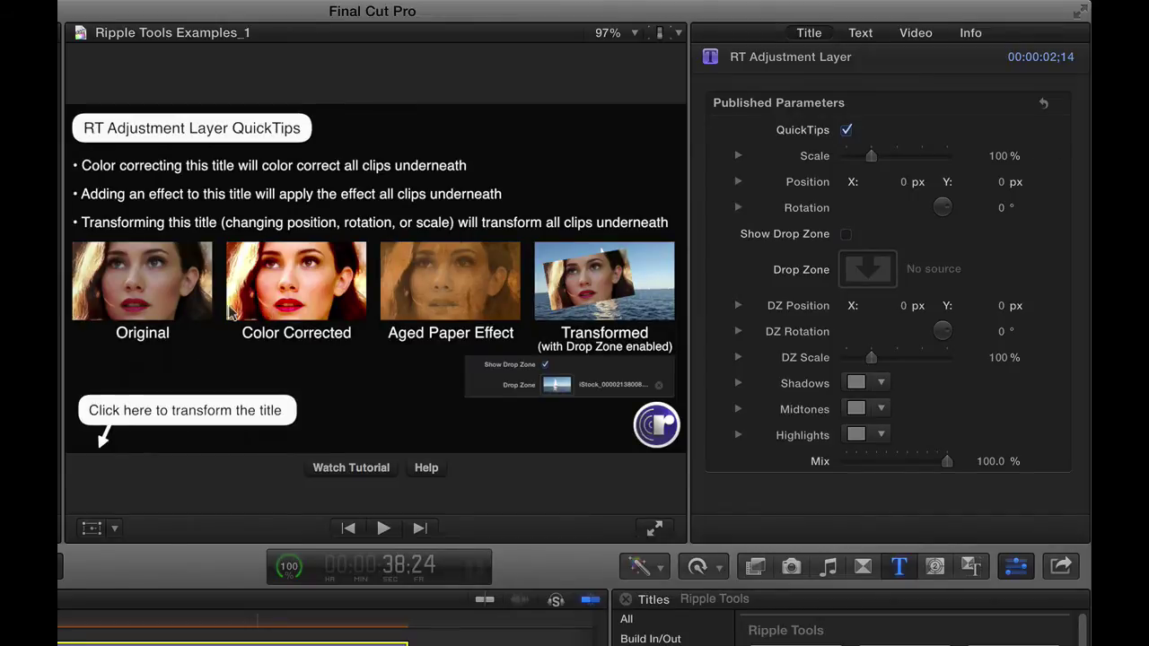
click(845, 131)
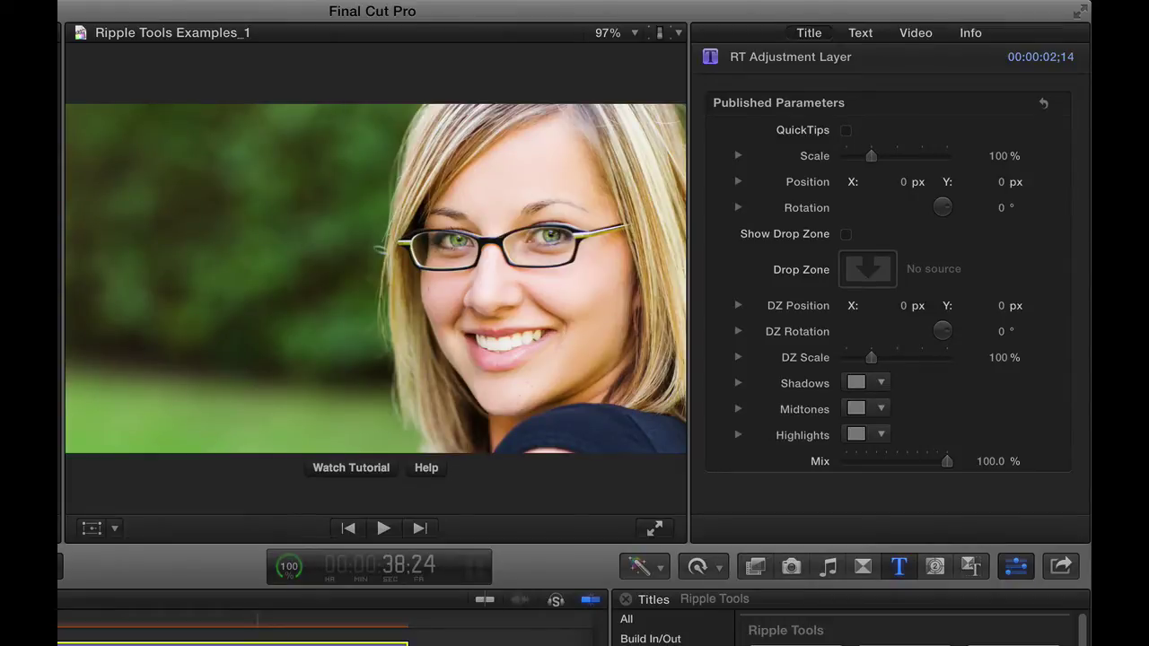
Add Correction 1 to the adjustment layer with Global saturation at -100% for black-and-white.
click(918, 33)
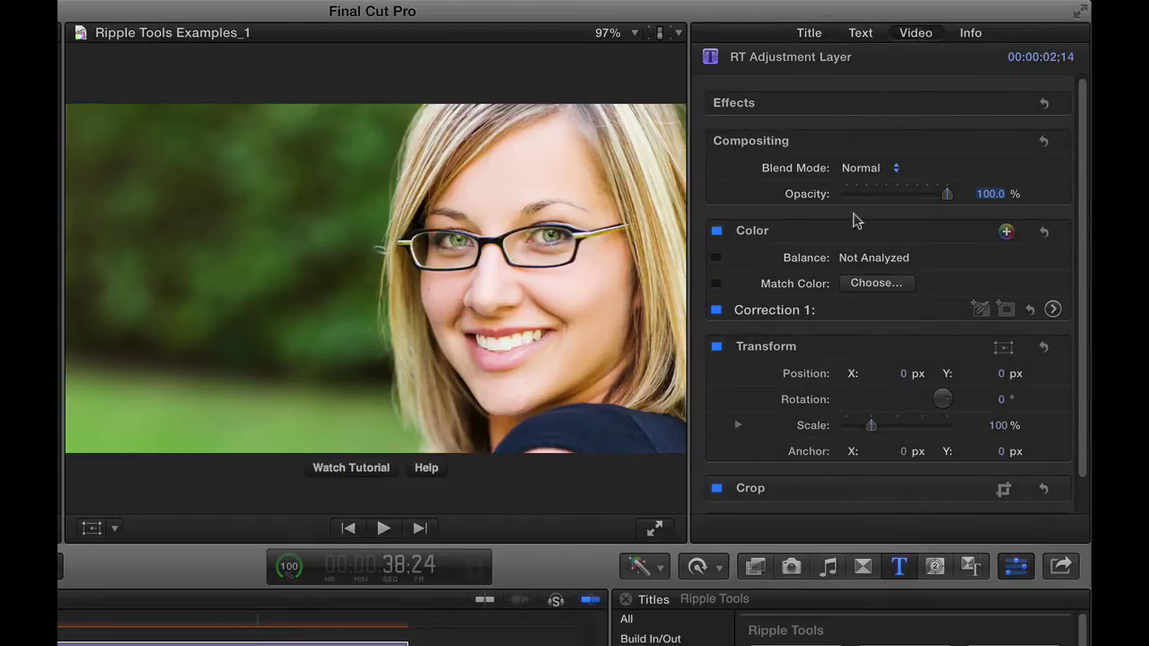
click(1052, 310)
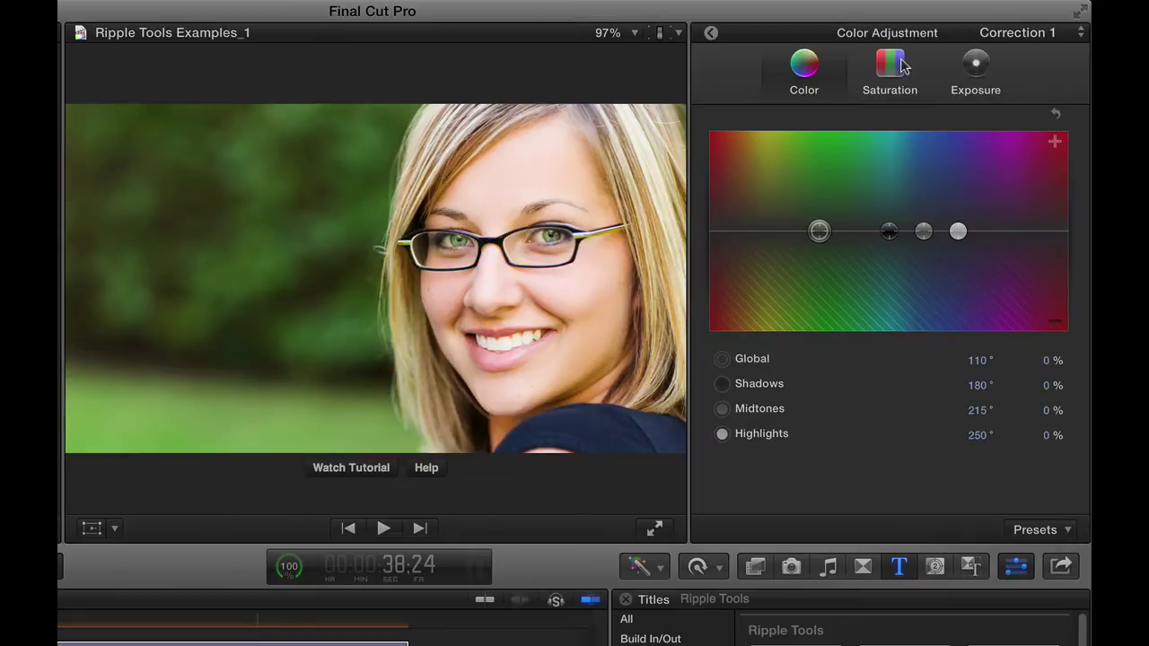
click(890, 67)
drag(719, 233, 728, 395)
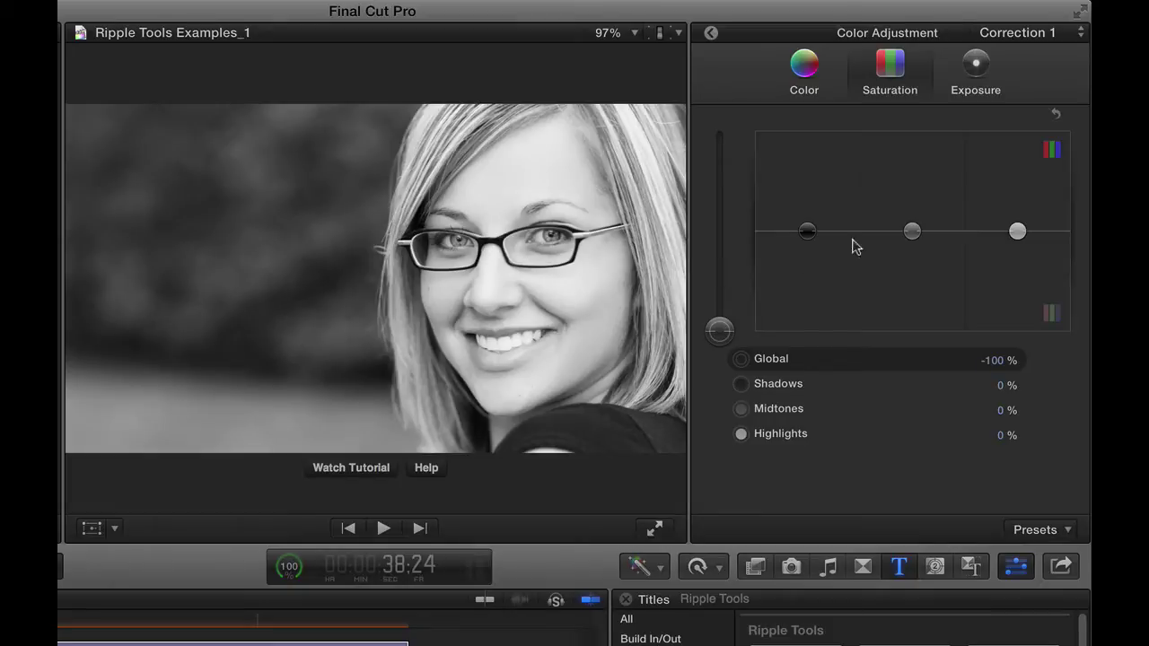
Set exposure Shadows to -18%, Midtones to 3% and Highlights to 17%.
click(978, 64)
drag(804, 233, 806, 248)
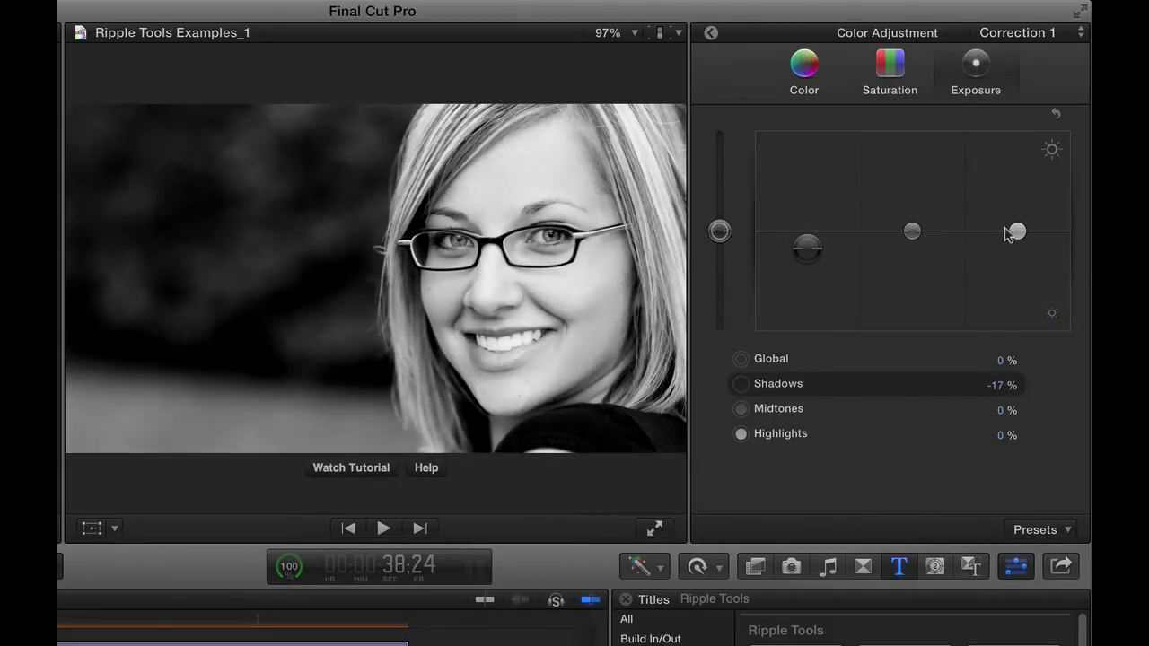
drag(1016, 231, 1013, 213)
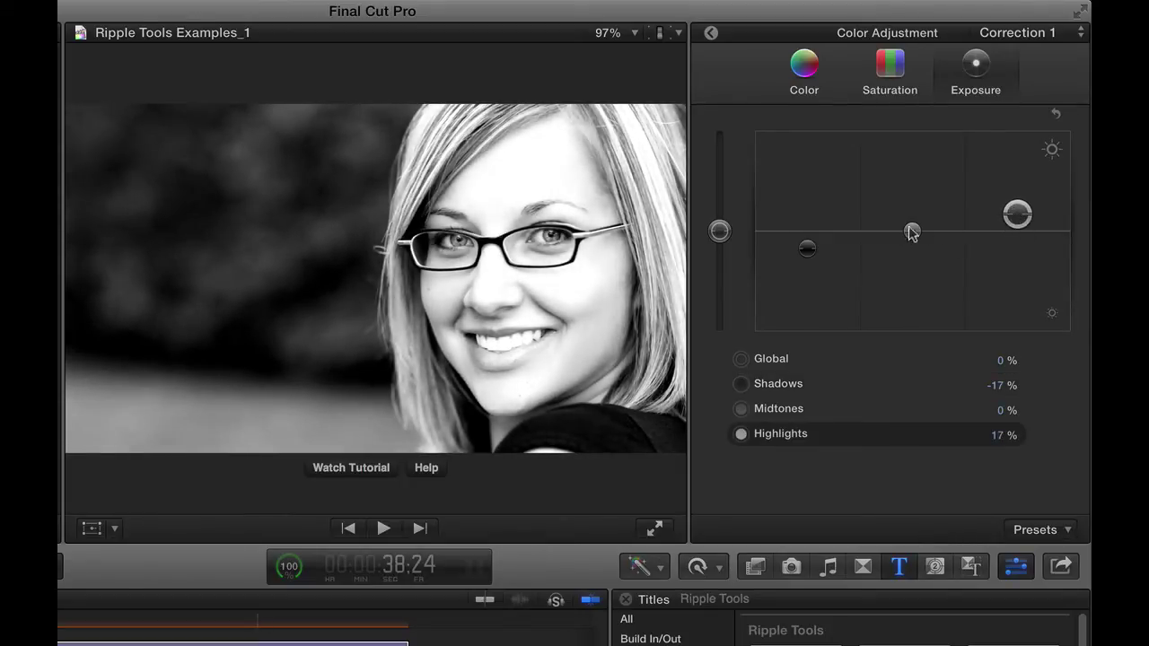
drag(912, 231, 911, 226)
drag(807, 251, 805, 250)
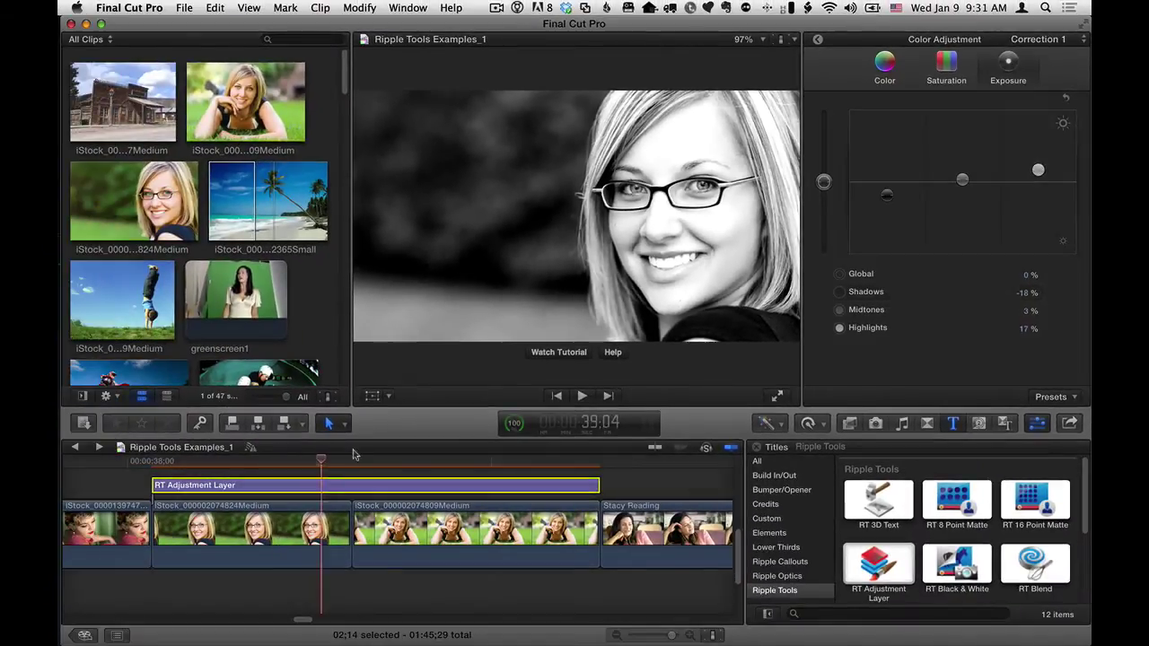
Scrub across the clips to check the black-and-white grade.
click(188, 618)
click(475, 460)
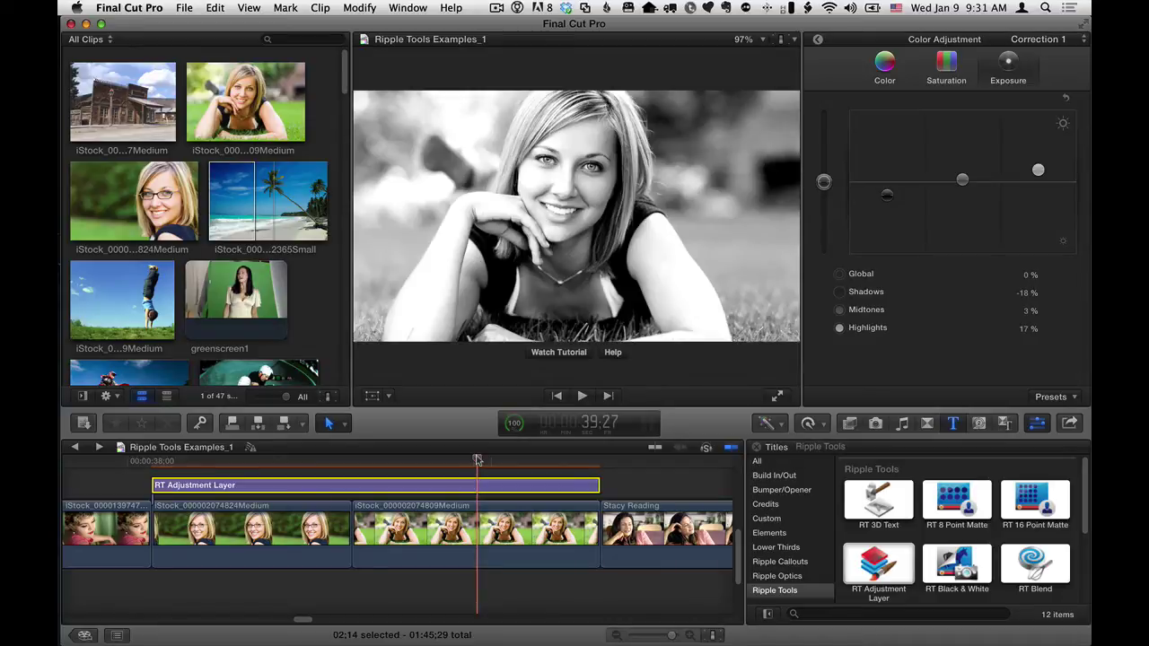
drag(476, 460, 284, 461)
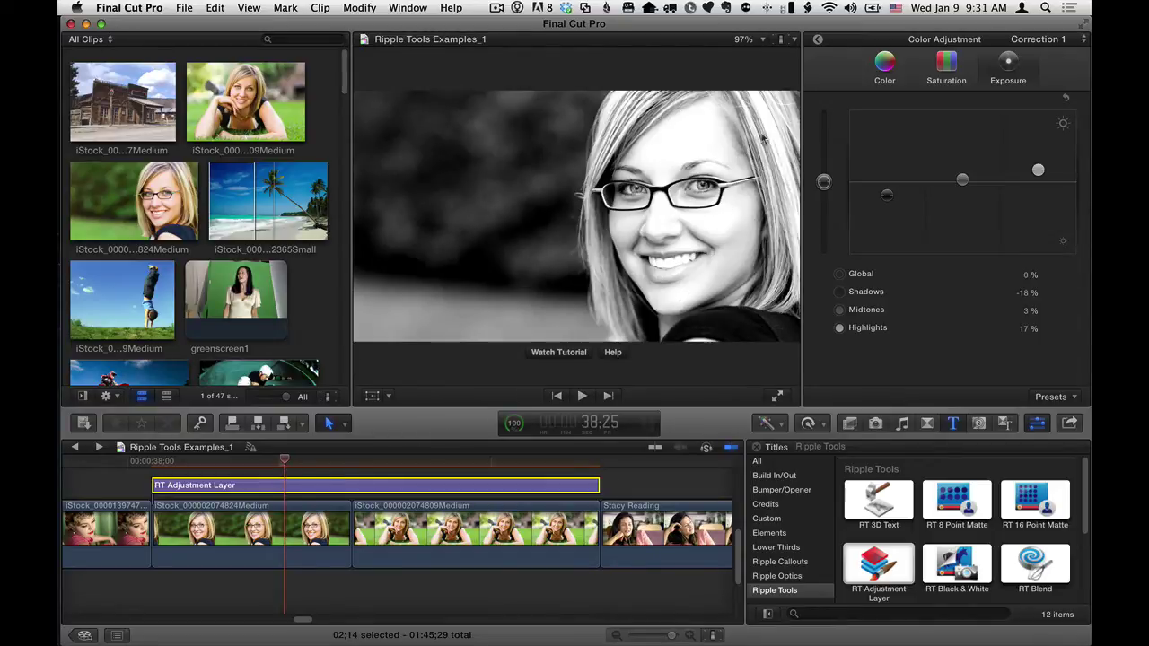
click(816, 40)
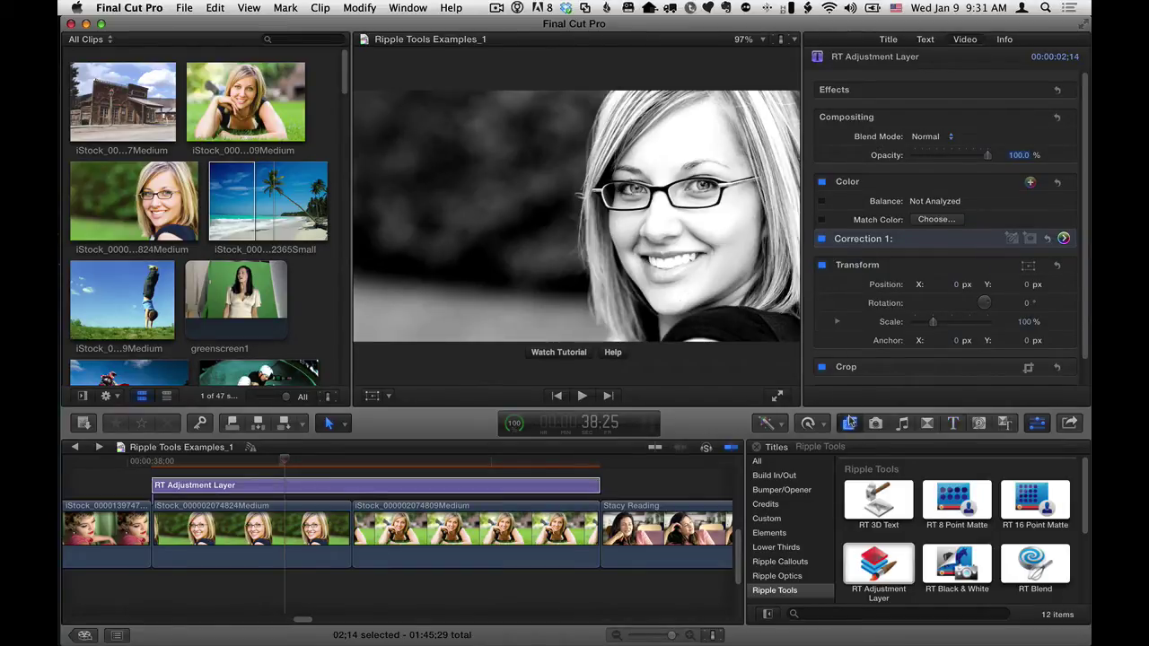
Apply Aged Film and Aged Paper to the adjustment layer, with Aged Film switched off.
click(850, 422)
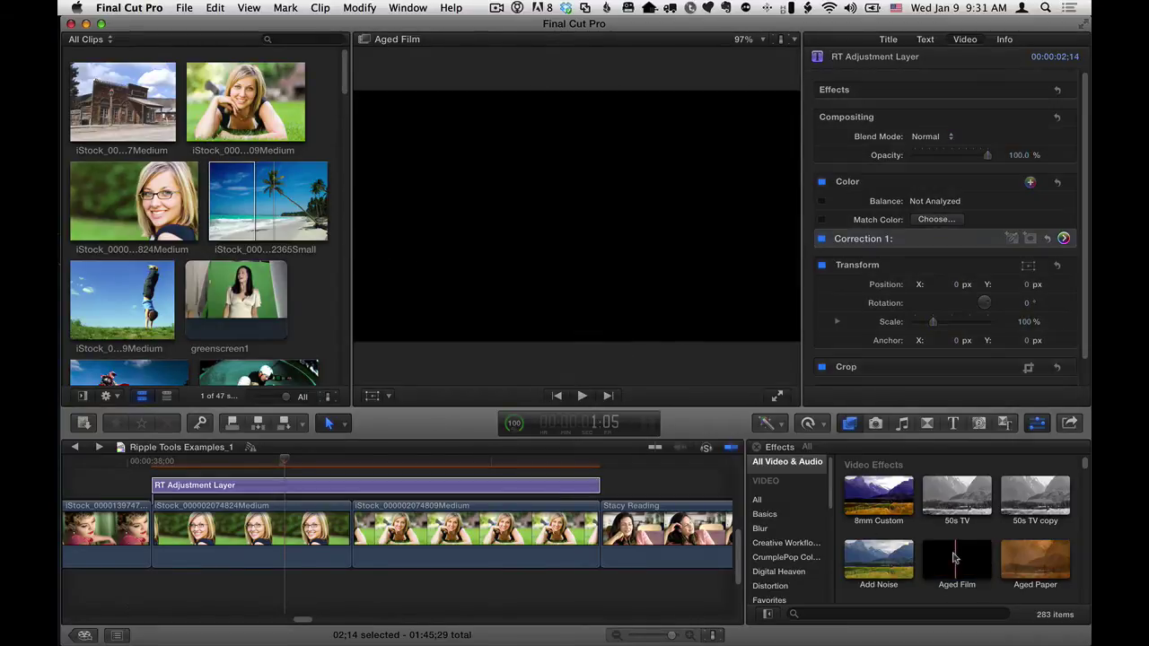
drag(955, 558, 366, 488)
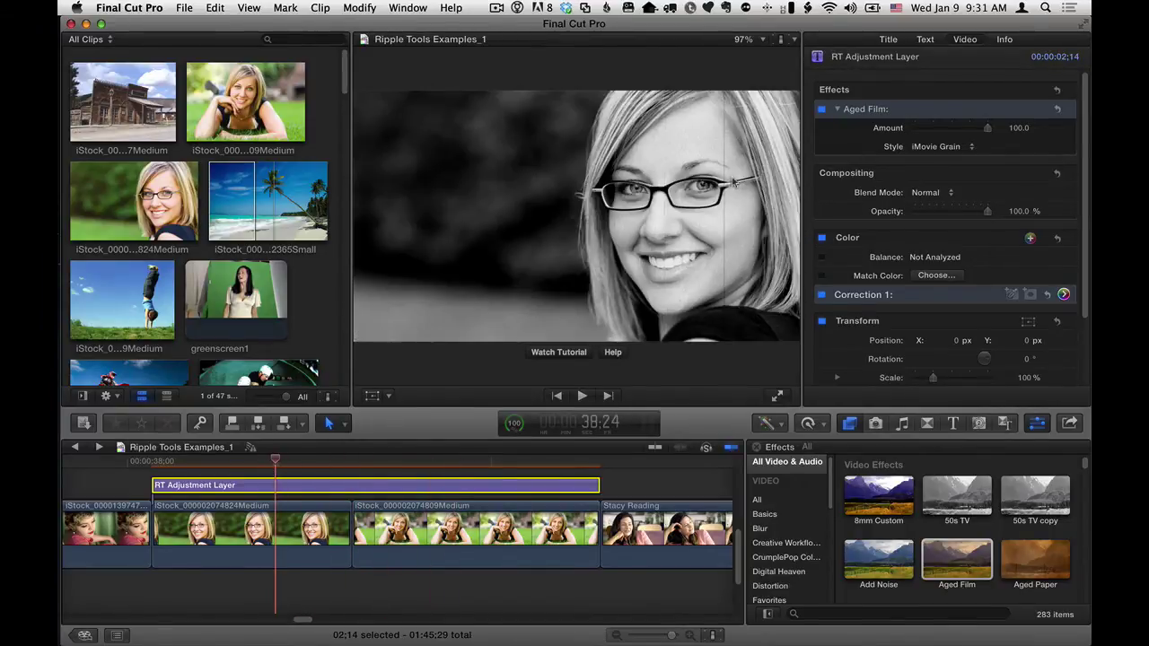
click(822, 108)
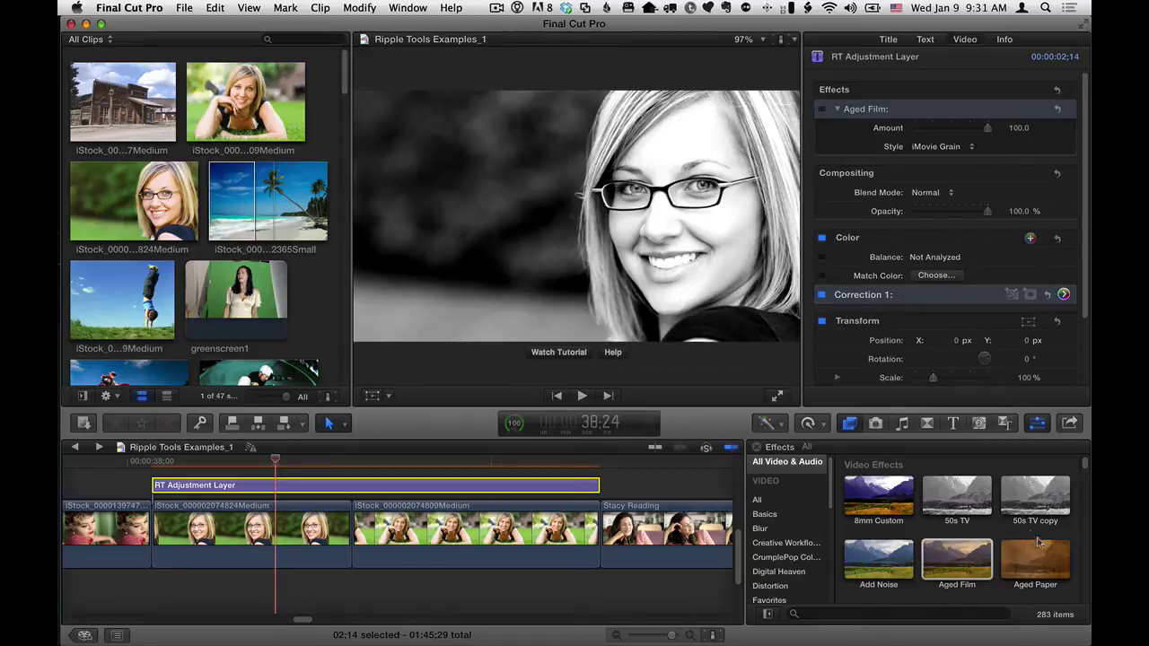
drag(1029, 551, 474, 482)
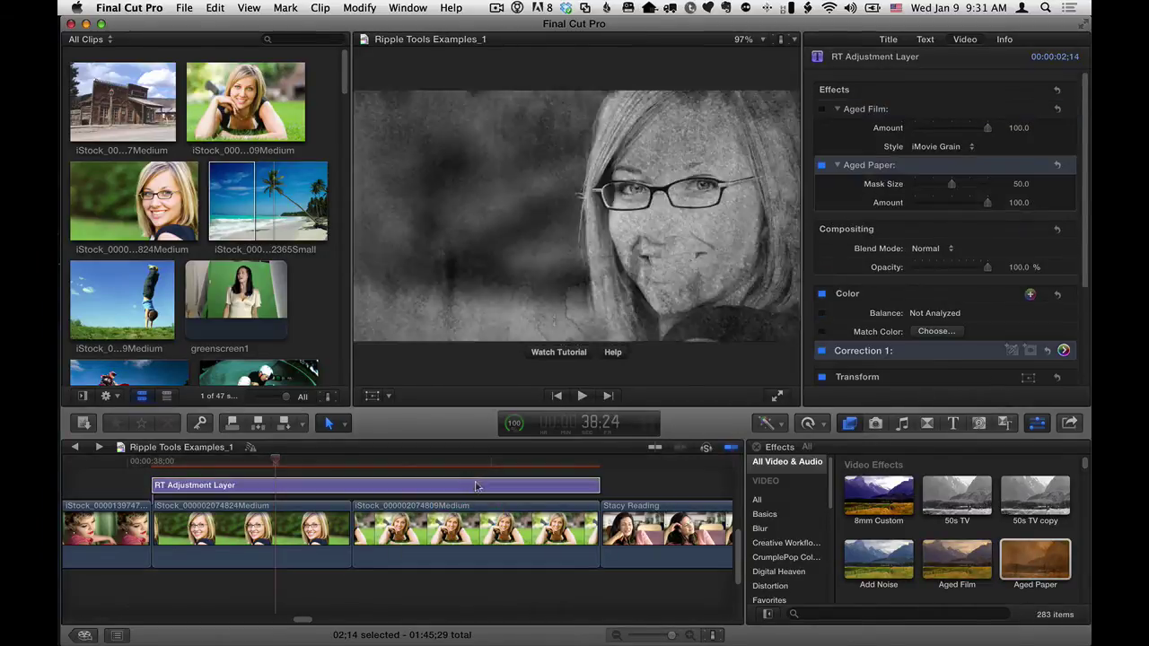
Trim the adjustment layer's end near the Stacy Reading clip and lower Aged Paper Amount to 94.81.
mouse_move(280, 453)
mouse_down()
mouse_move(492, 457)
mouse_move(310, 458)
mouse_move(283, 472)
mouse_up()
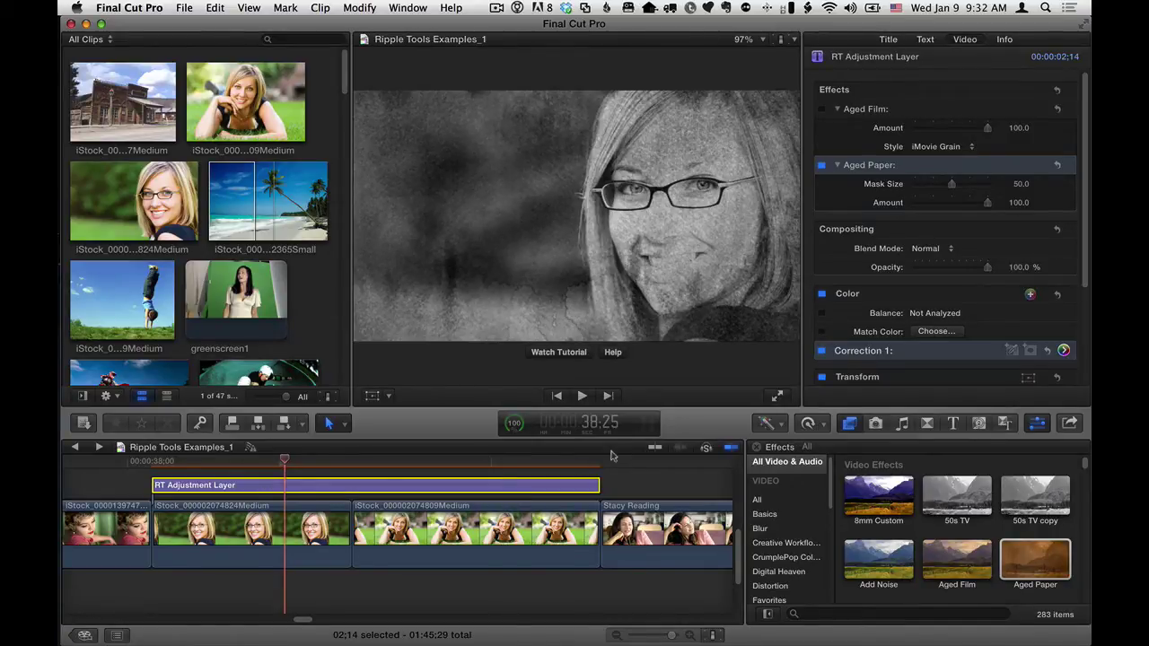
drag(596, 485, 703, 484)
drag(639, 465, 516, 461)
drag(698, 485, 598, 485)
click(497, 462)
drag(498, 463, 484, 461)
click(487, 483)
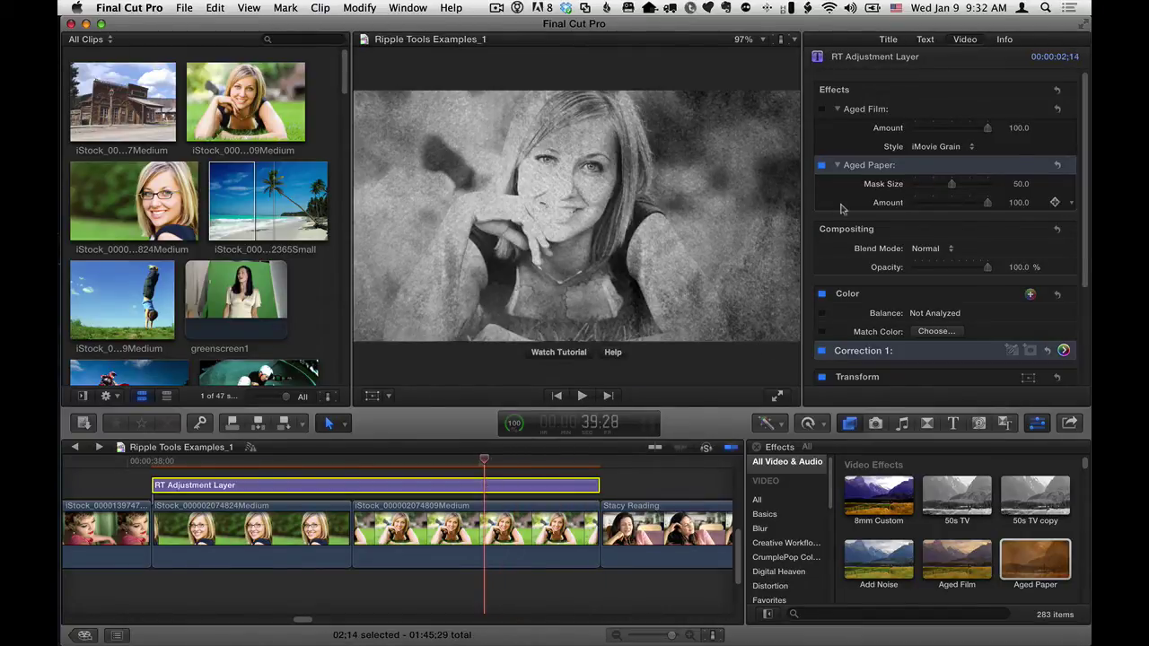
mouse_move(987, 203)
mouse_down()
mouse_move(905, 203)
mouse_move(983, 202)
mouse_up()
Keyframe Aged Paper Amount from 0 at the layer's start to 100 at 38:13, then preview.
click(166, 462)
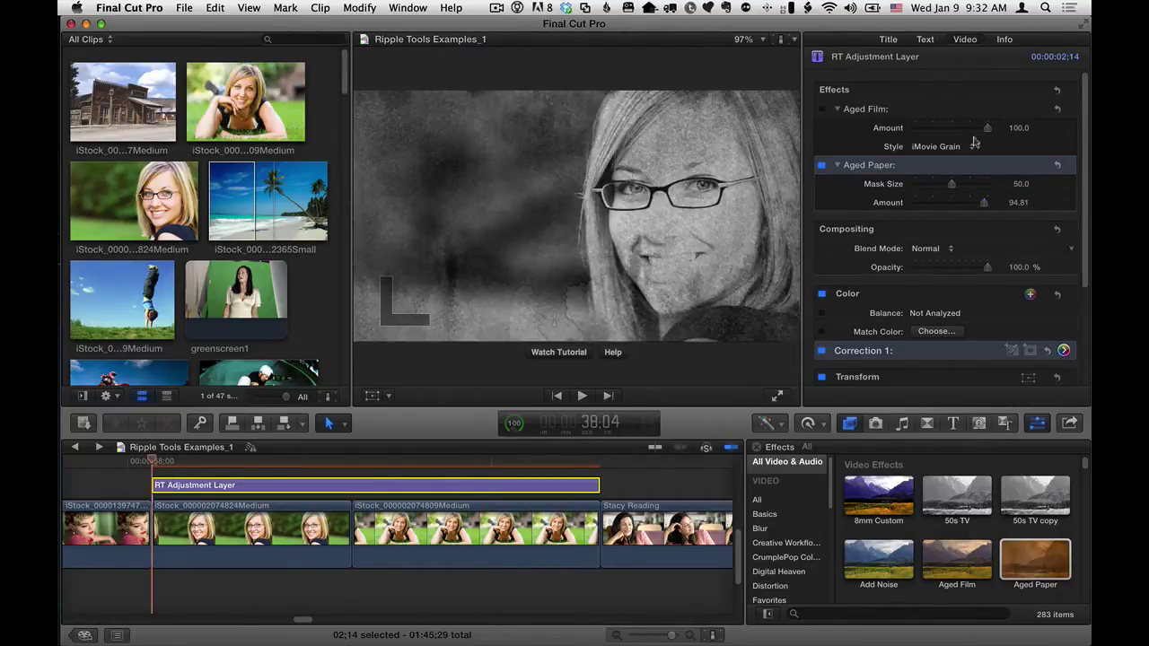
drag(980, 204, 892, 207)
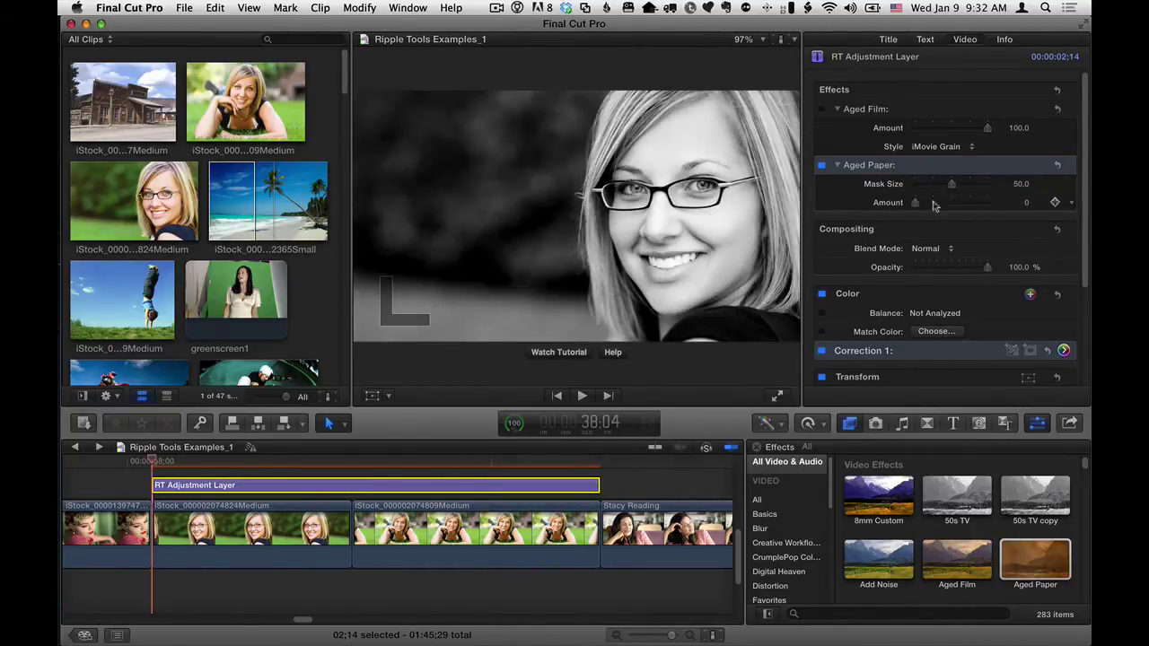
click(1054, 202)
drag(172, 461, 207, 461)
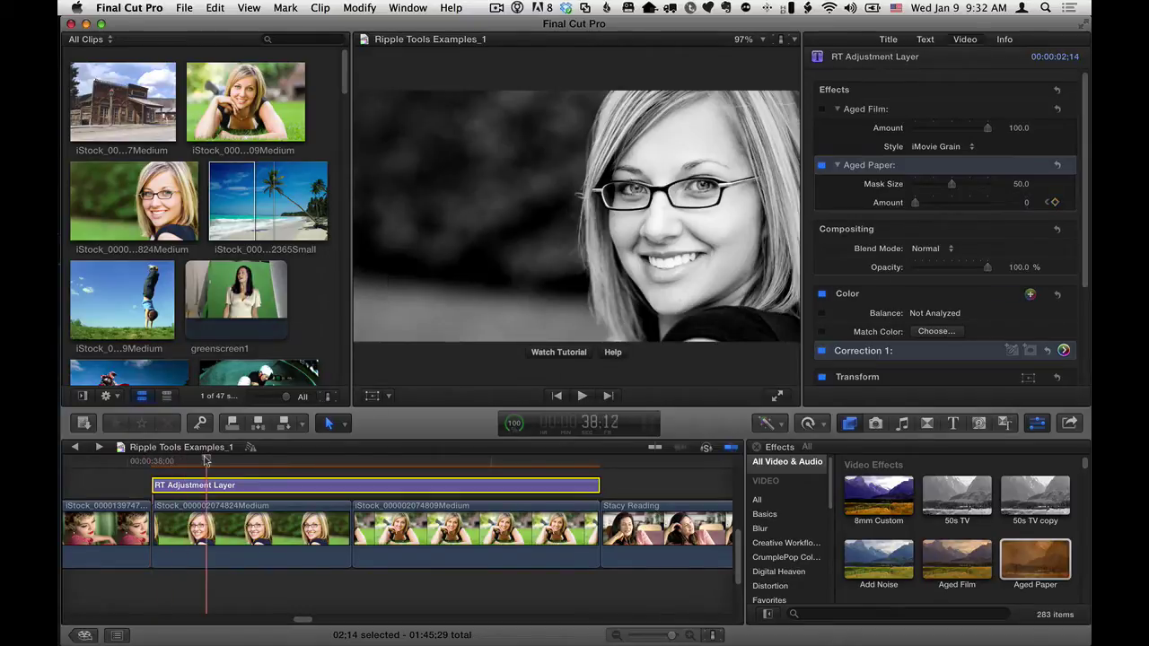
drag(915, 202, 1029, 205)
drag(191, 466, 404, 475)
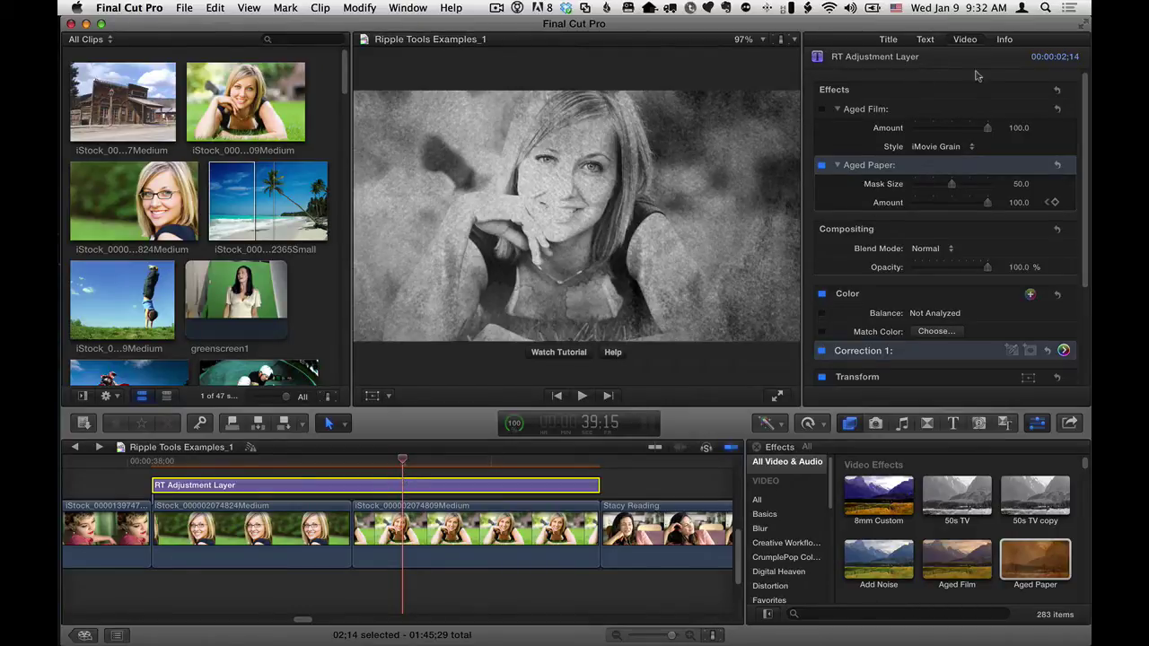
Shrink the adjustment layer's image to 83% and move it to the frame's upper left.
drag(1086, 125, 1088, 244)
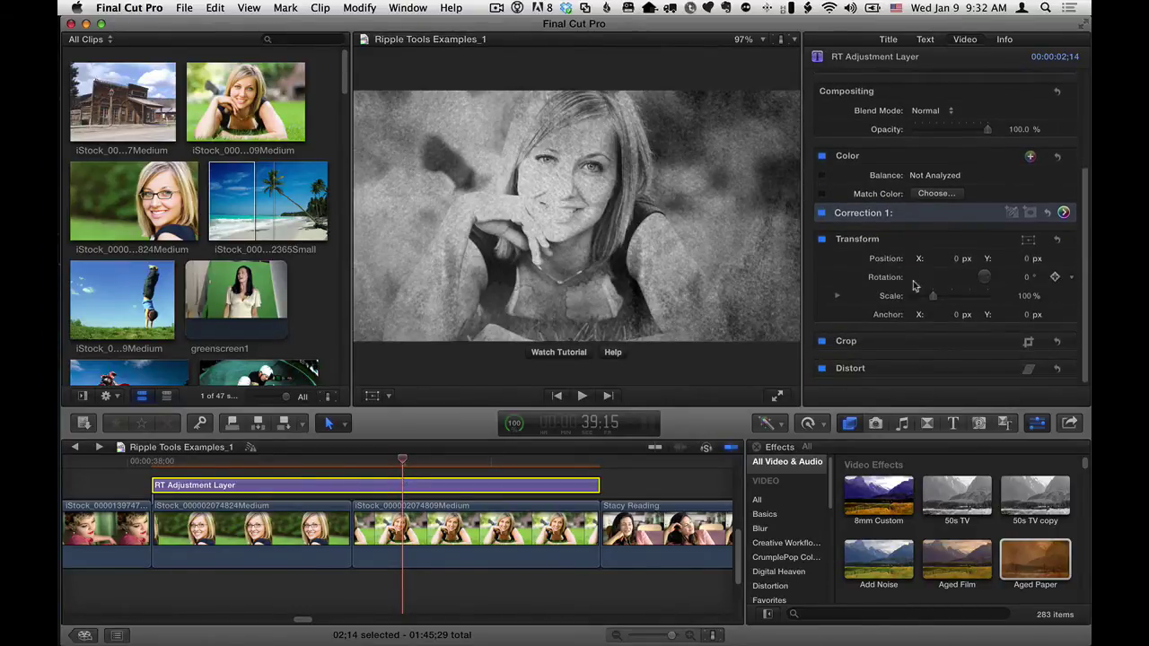
click(1026, 297)
mouse_move(1026, 297)
mouse_down()
mouse_move(1014, 297)
mouse_move(1046, 297)
mouse_move(1029, 299)
mouse_up()
click(371, 398)
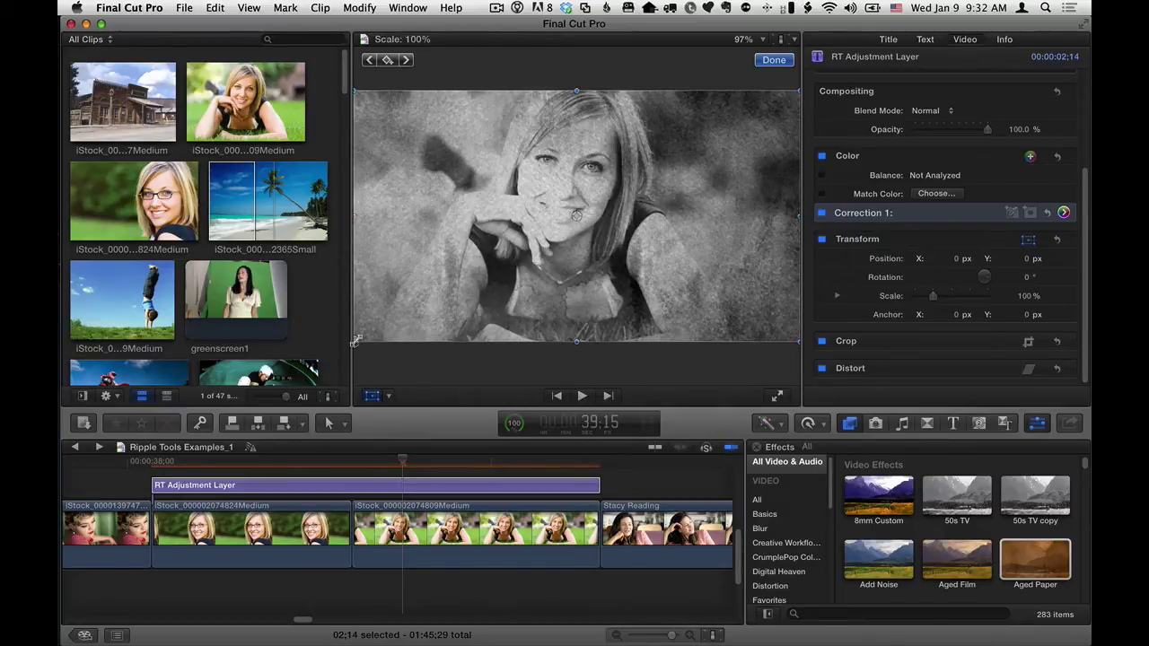
drag(355, 341, 459, 283)
drag(608, 256, 532, 221)
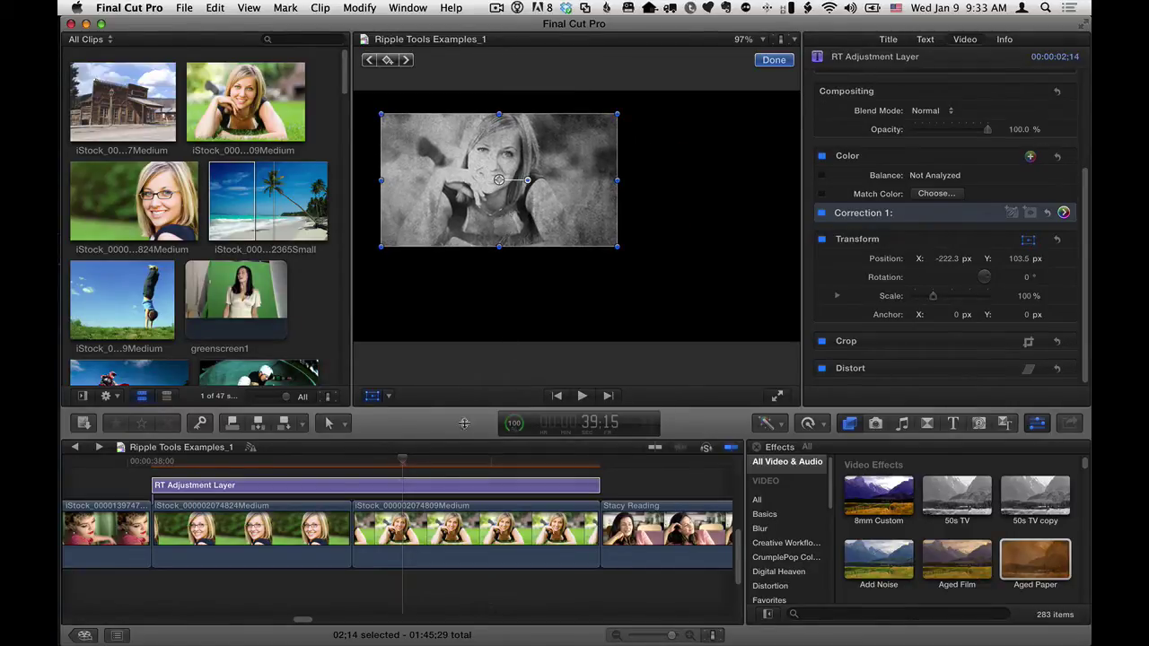
Lengthen the RT Adjustment Layer to 02:29, ending at the Stacy Reading clip.
drag(401, 460, 457, 460)
drag(595, 483, 279, 474)
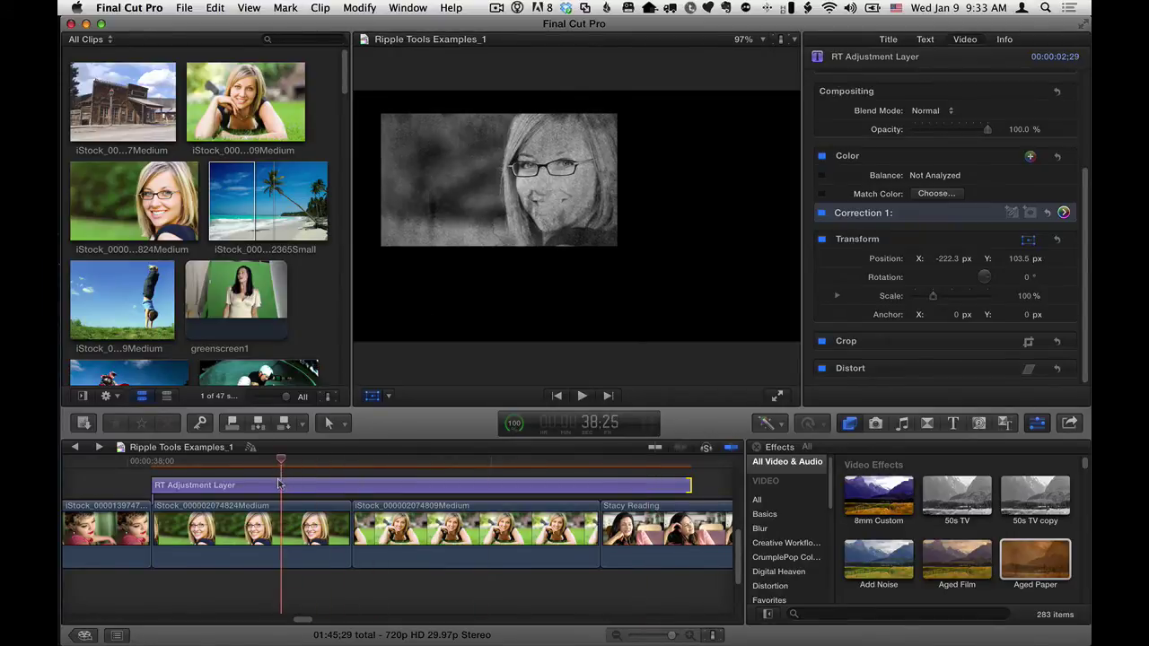
click(279, 485)
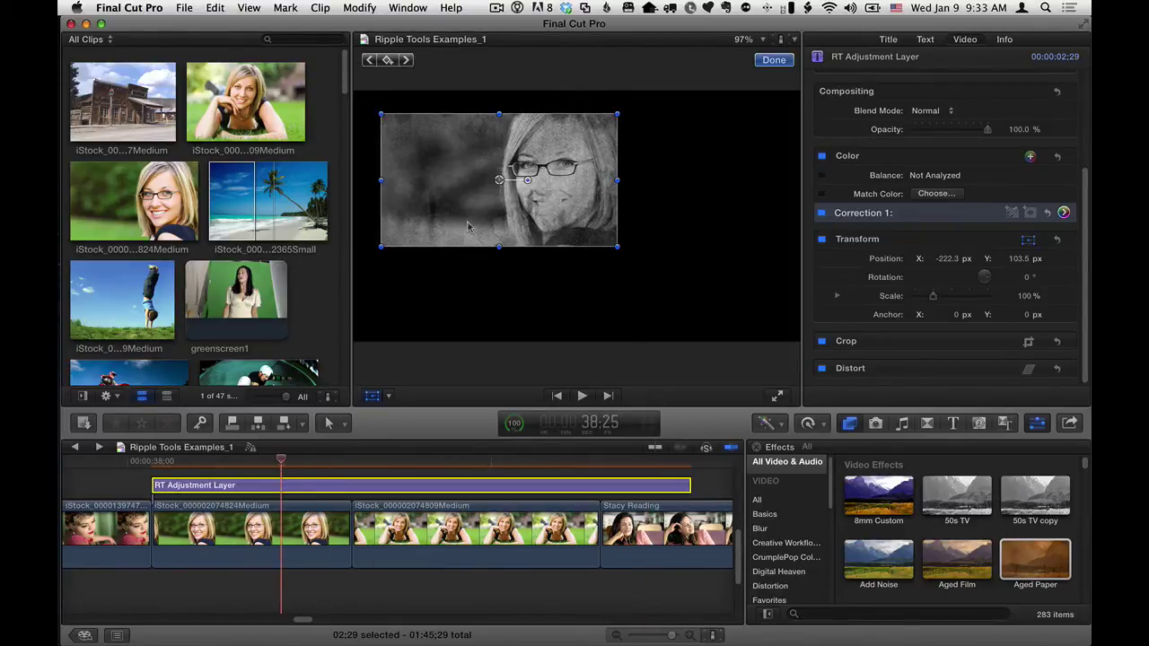
Finish the on-screen transform and set the published Scale to 129%.
click(373, 396)
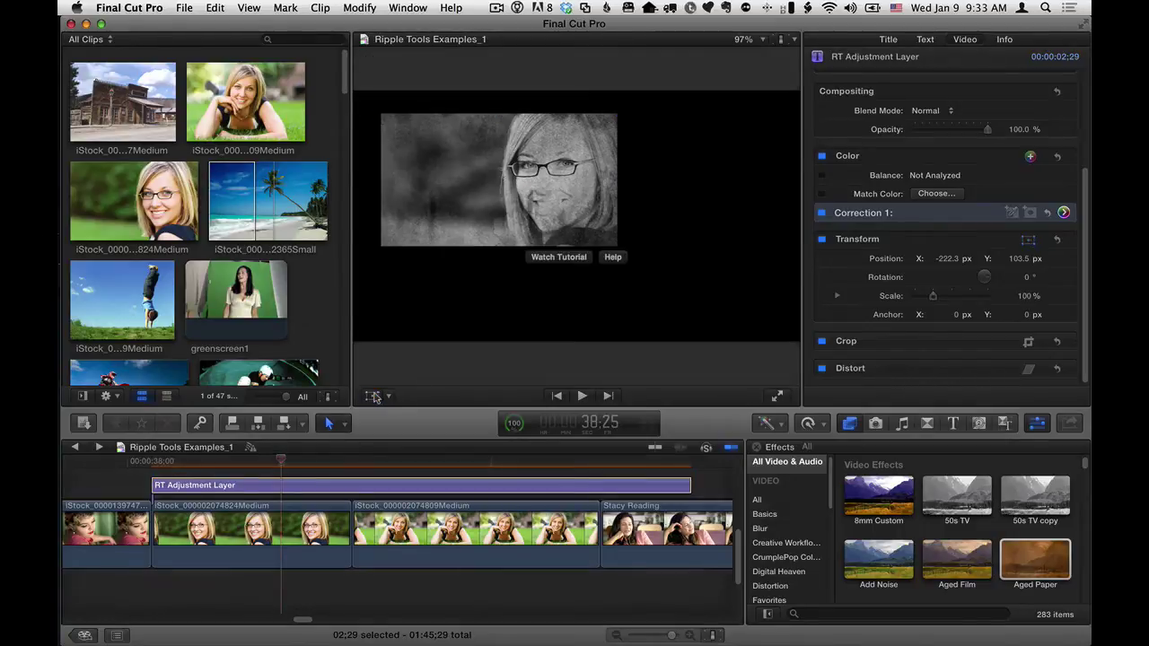
click(888, 40)
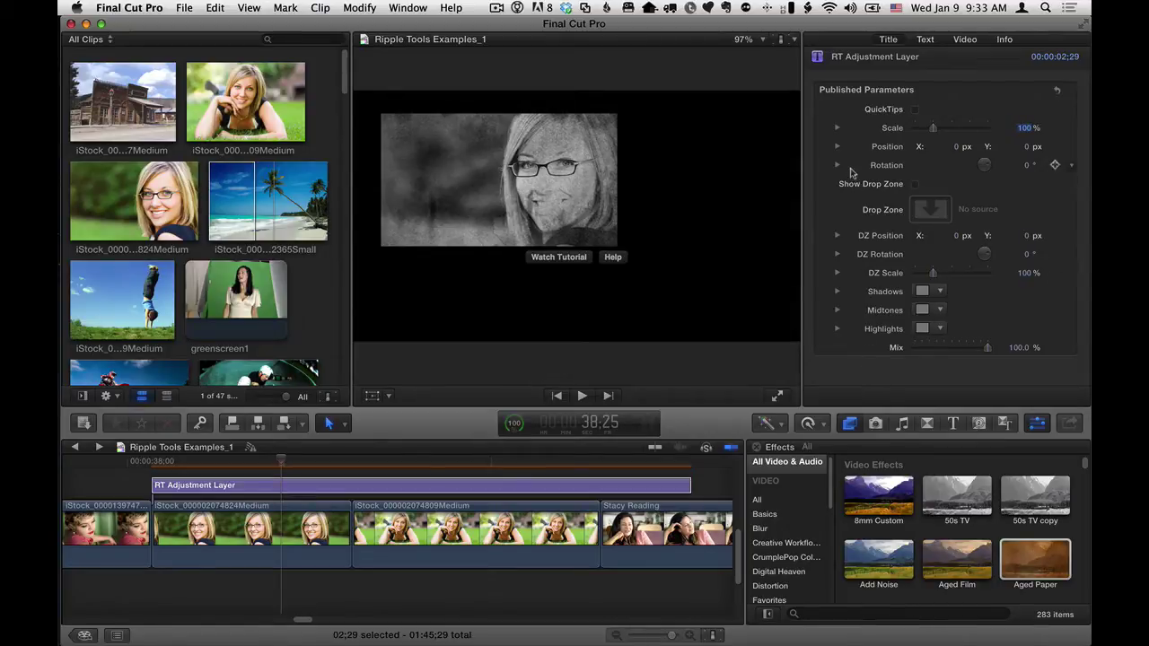
mouse_move(933, 128)
mouse_down()
mouse_move(959, 149)
mouse_move(949, 128)
mouse_move(938, 128)
mouse_move(942, 148)
mouse_up()
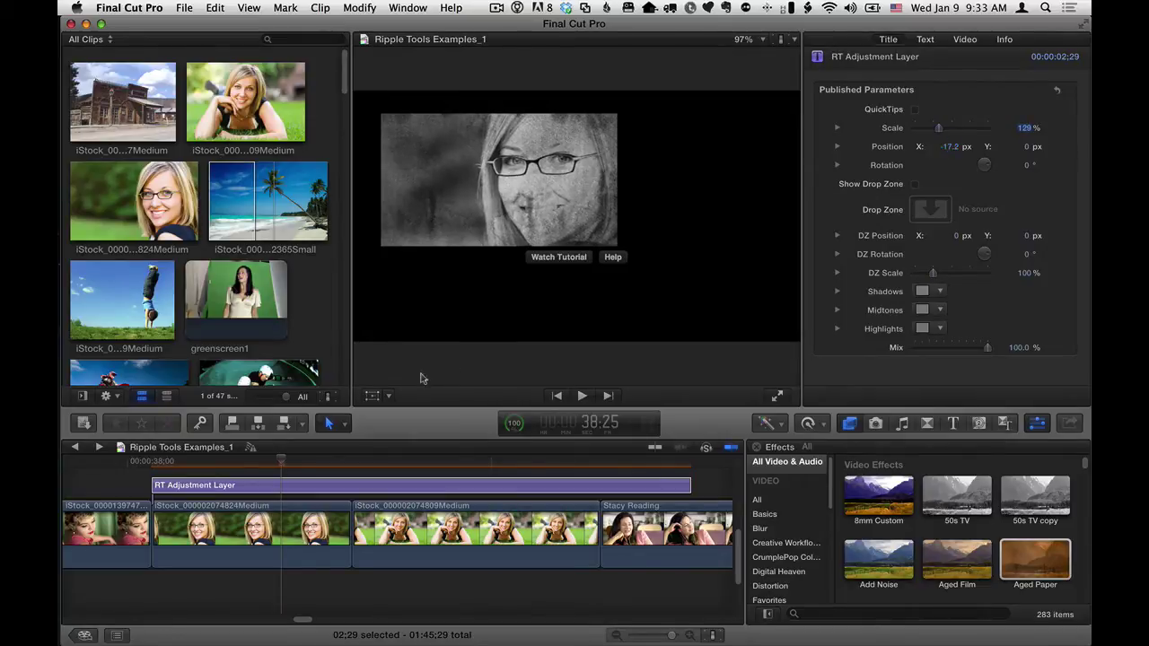
click(290, 459)
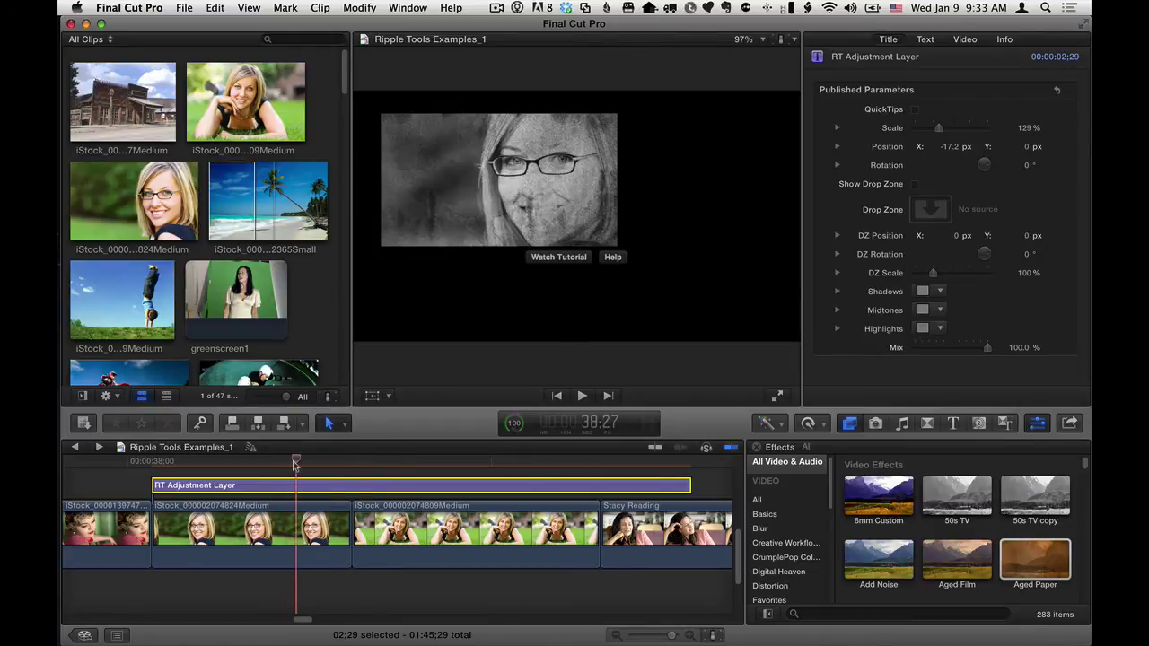
Try a slight rotation in the published parameters, then undo it.
mouse_move(924, 139)
mouse_move(1030, 169)
drag(1029, 168, 1030, 169)
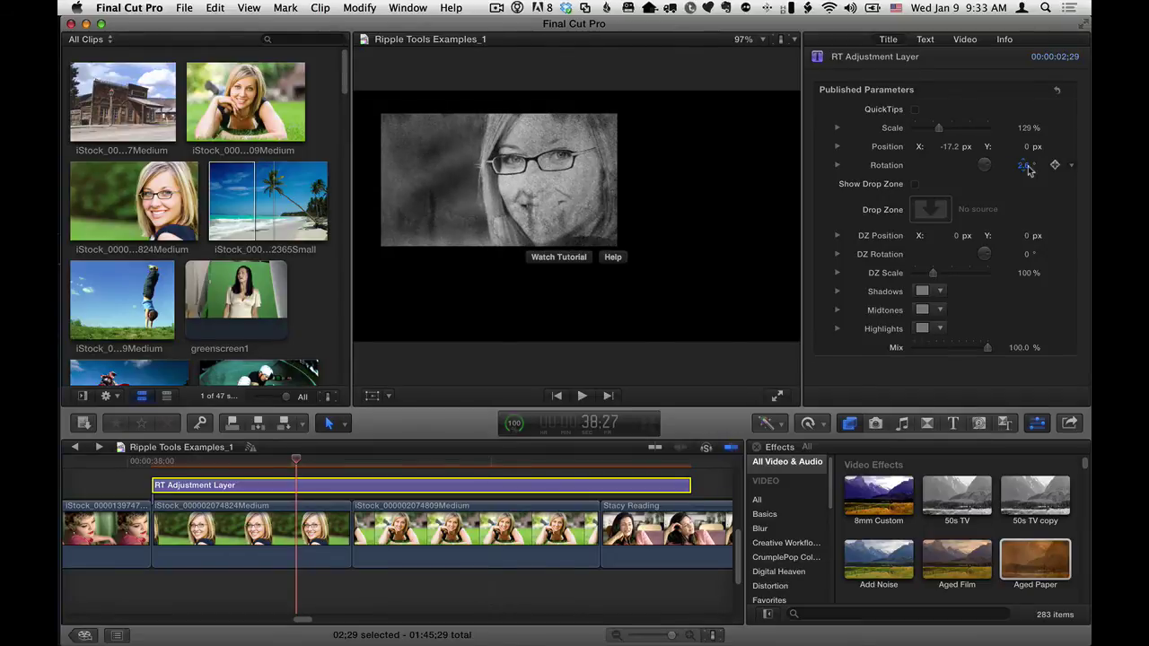
key(super+z)
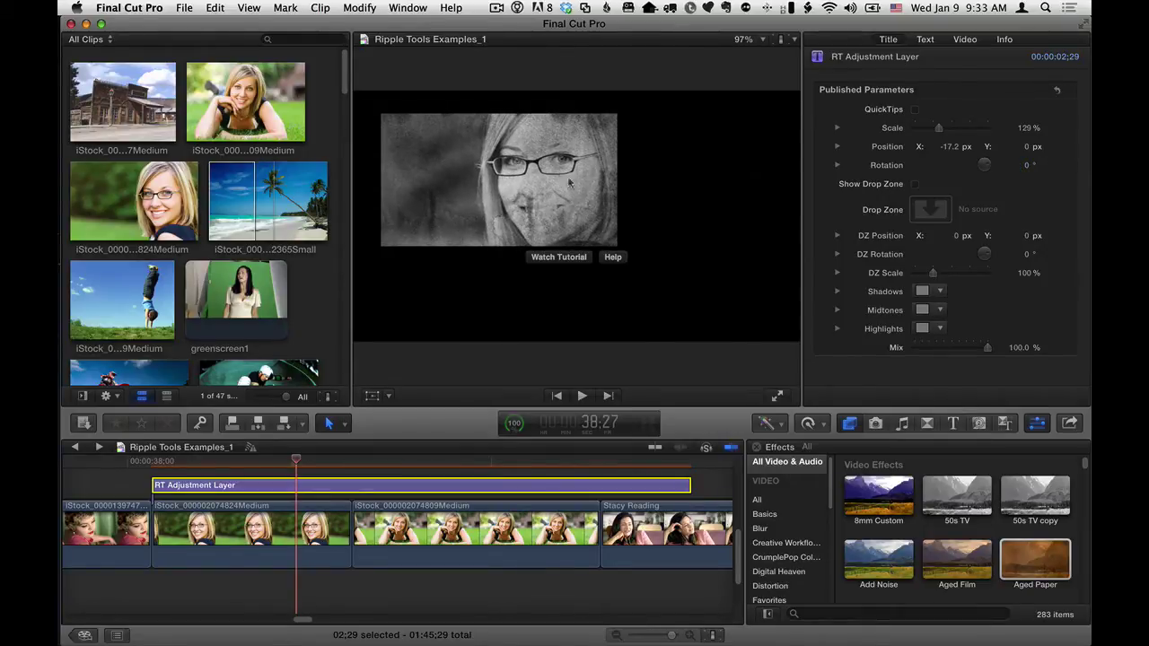
Turn on Show Drop Zone and reset the Transform Position to 0, 0 so the picture fills the frame.
click(915, 184)
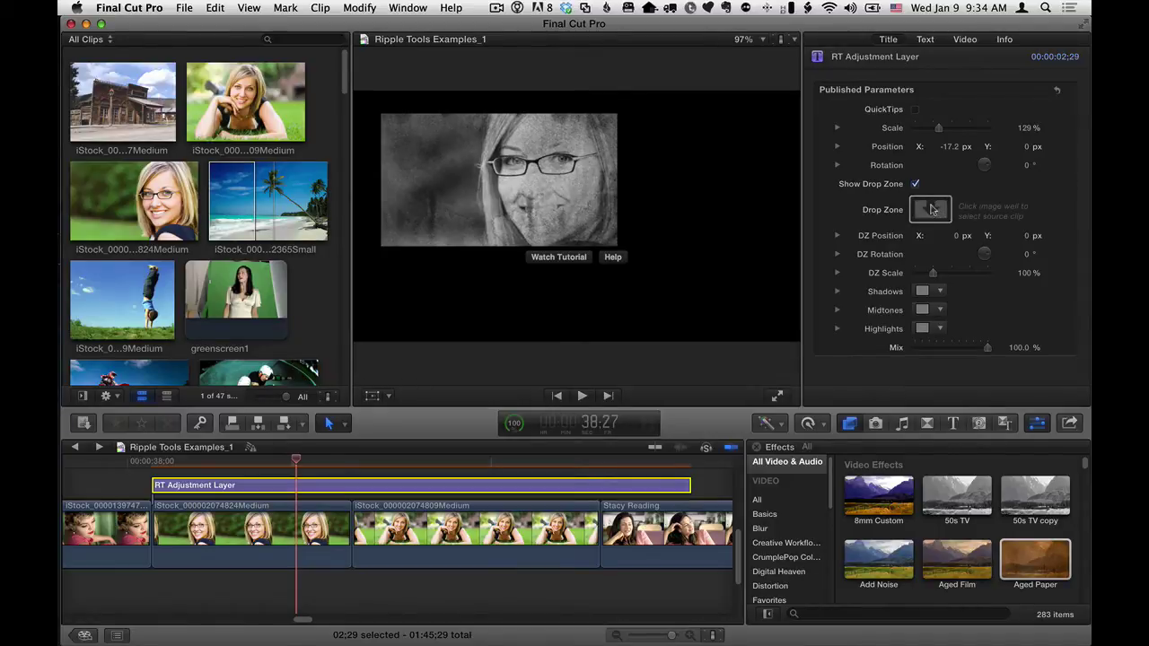
click(931, 209)
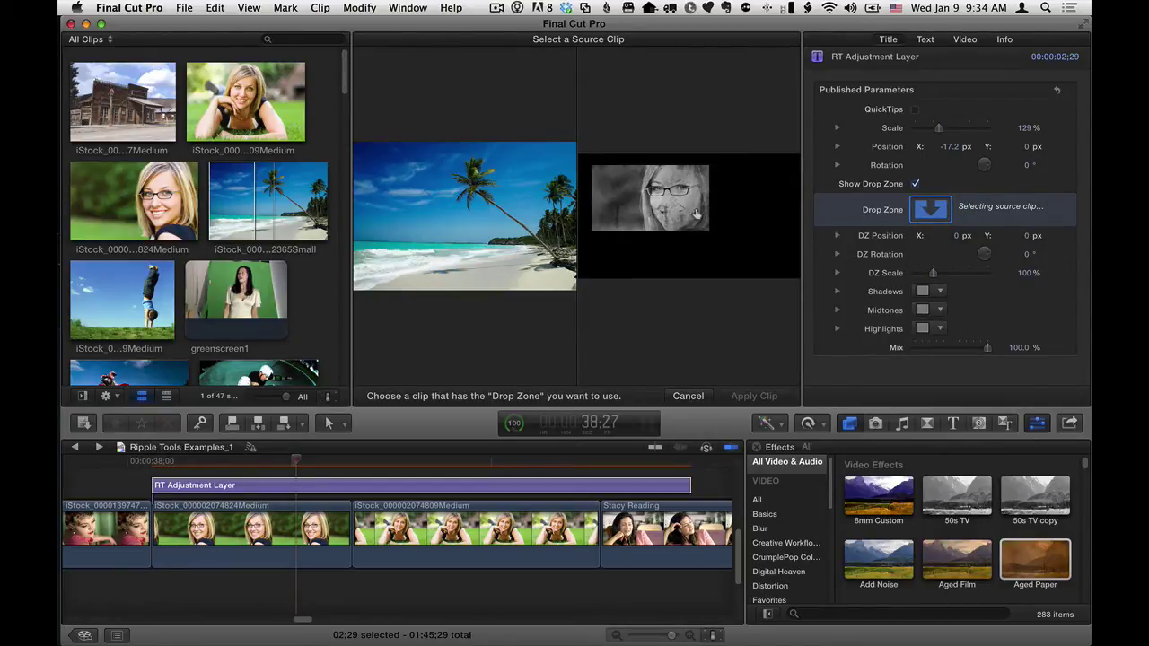
click(688, 396)
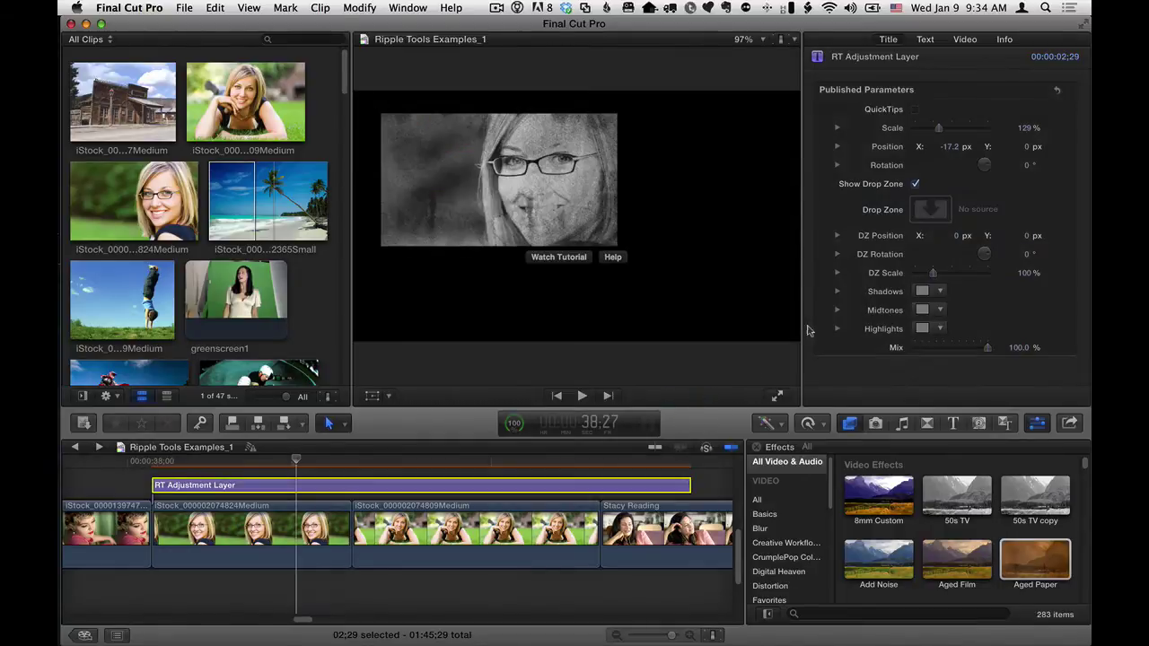
click(963, 39)
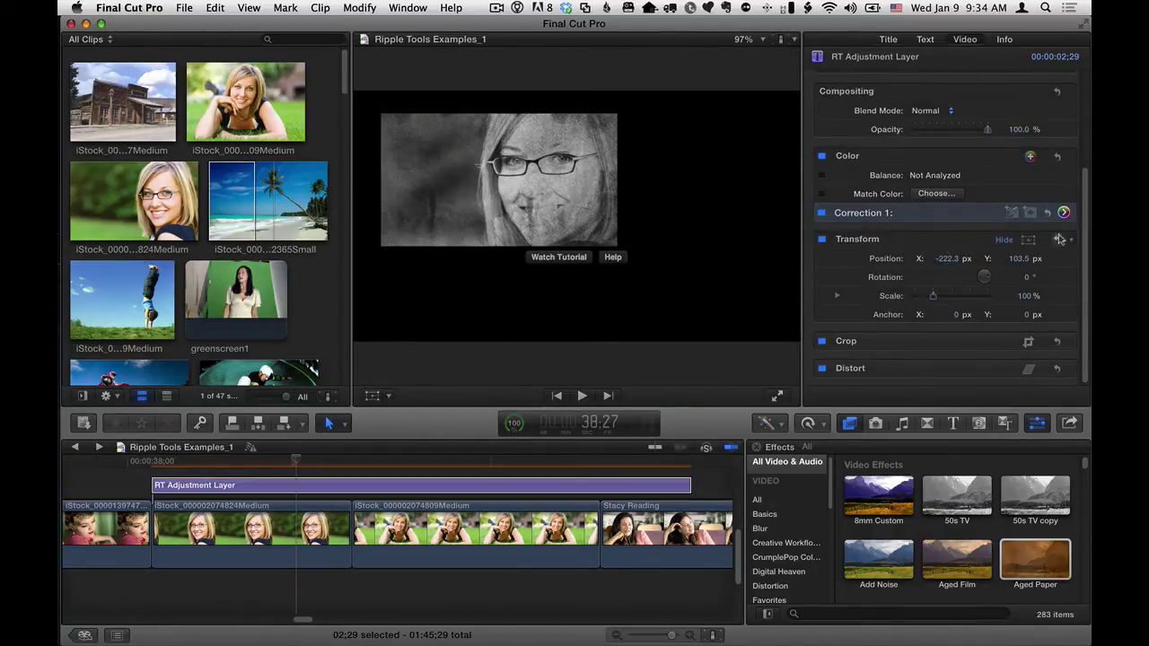
click(1056, 239)
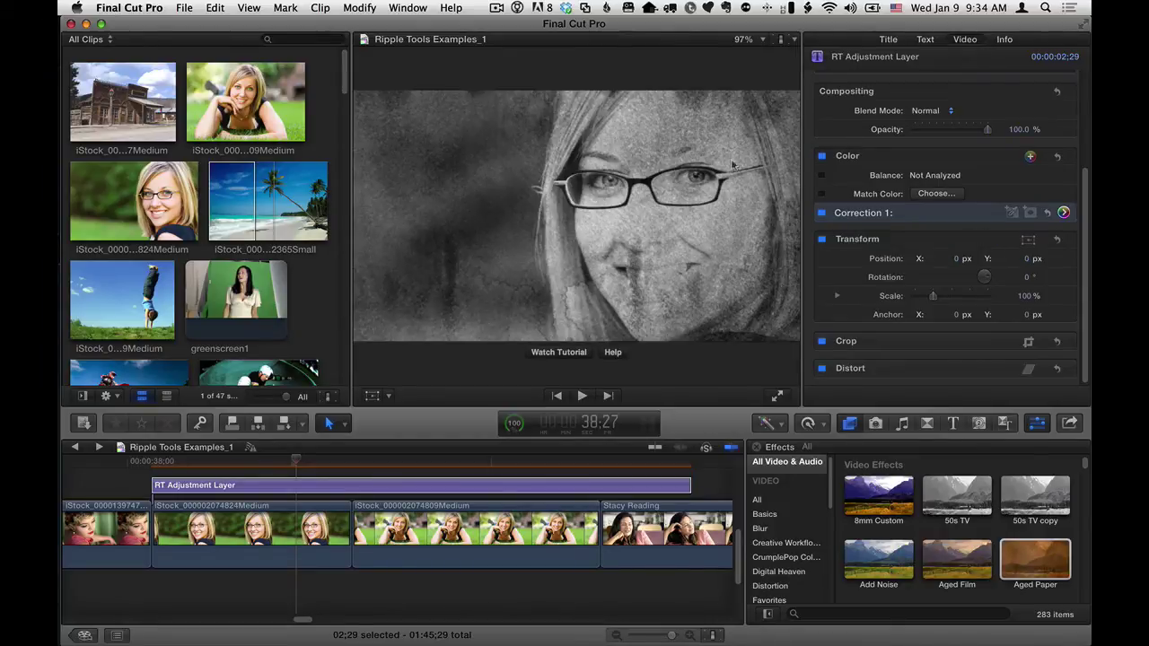
Set the published Scale to 50%, Position to -23.4, 8.2 px and Rotation to 14.9°.
click(888, 39)
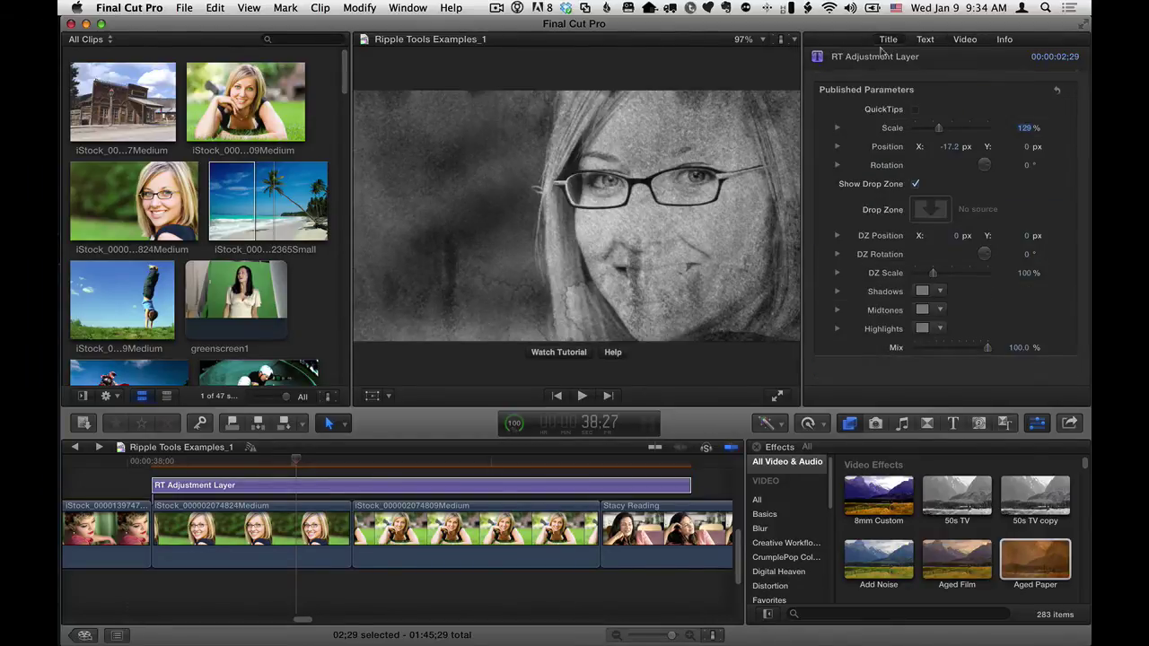
drag(939, 129, 927, 134)
click(475, 196)
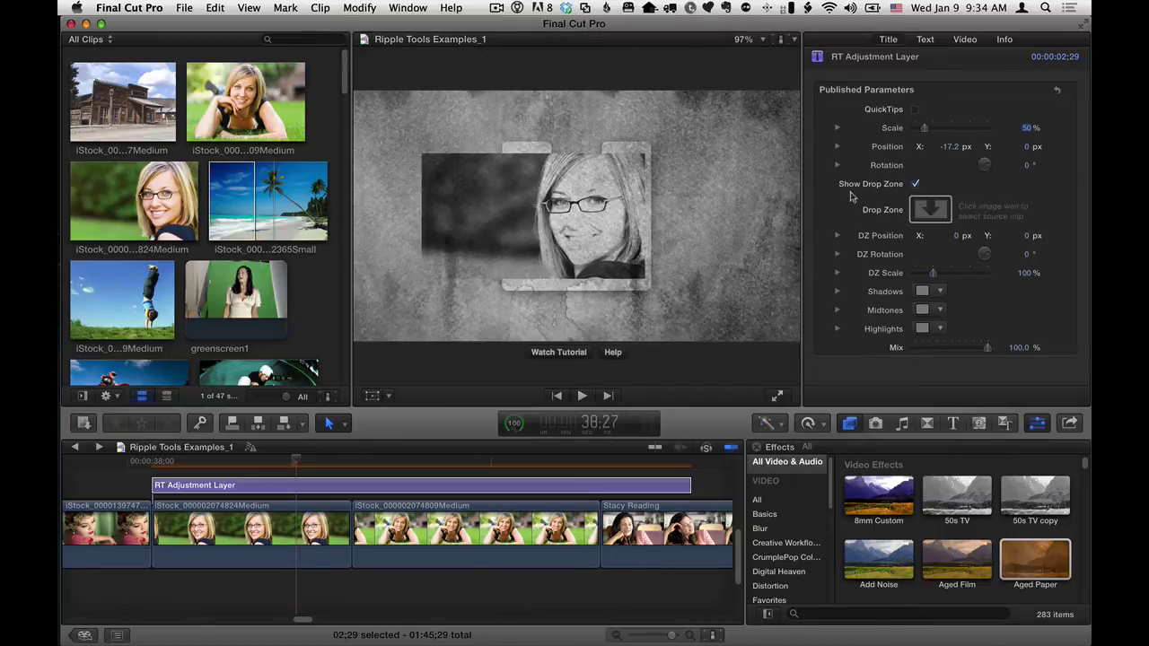
drag(948, 153, 938, 152)
drag(1023, 146, 1034, 163)
click(324, 485)
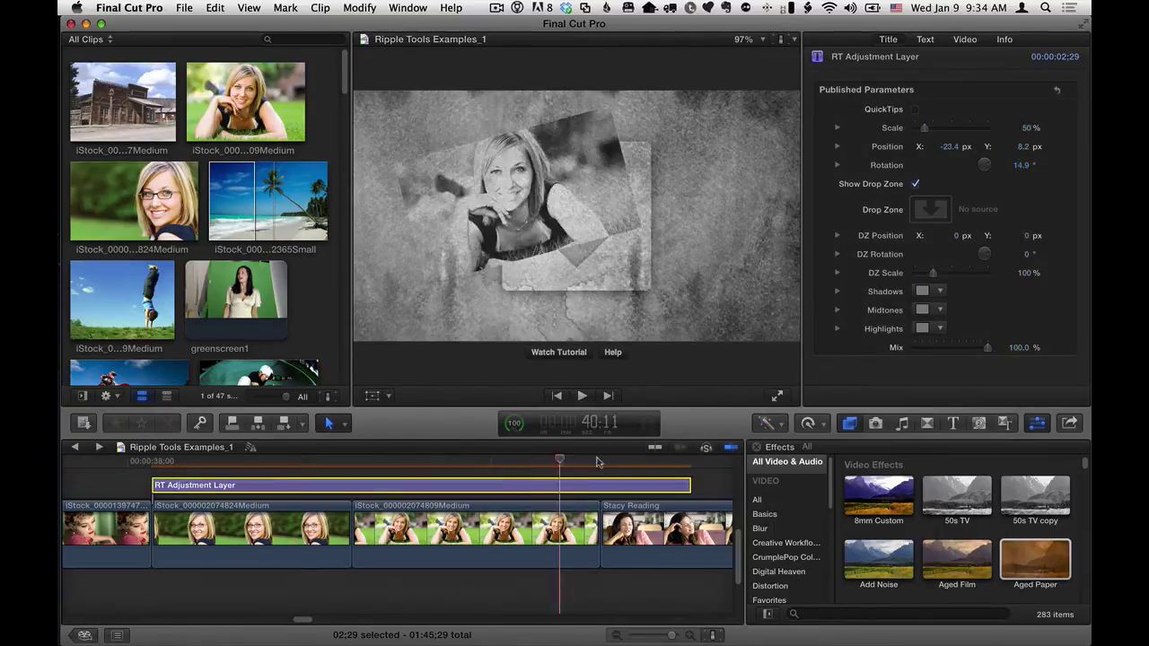
click(926, 209)
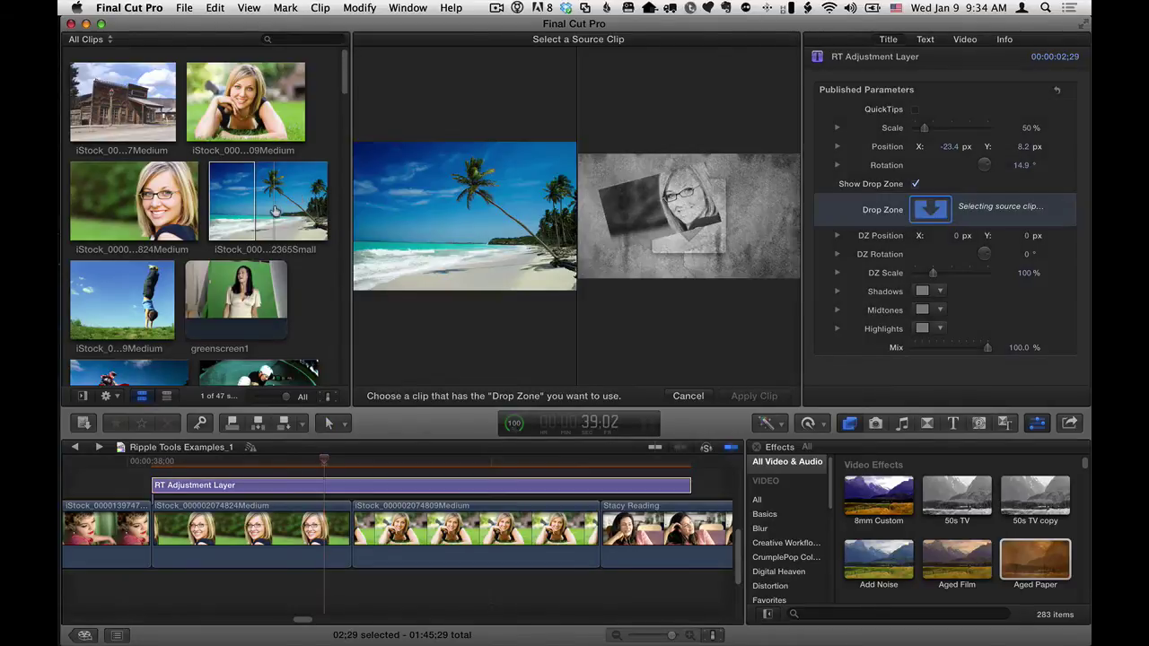
click(275, 212)
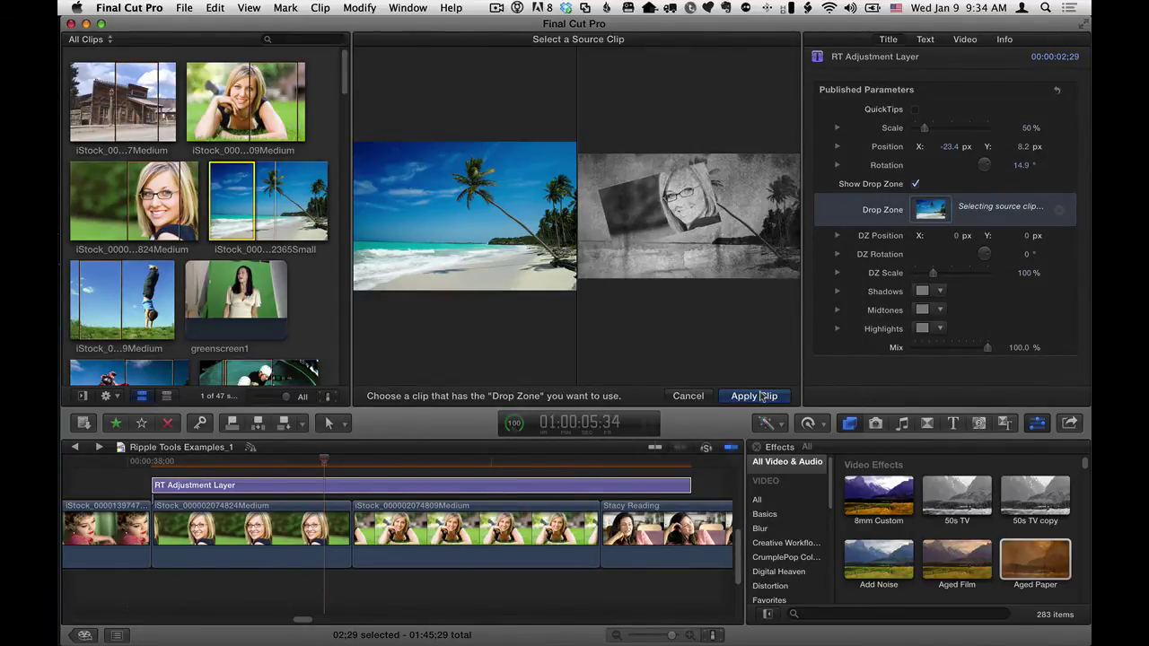
click(754, 395)
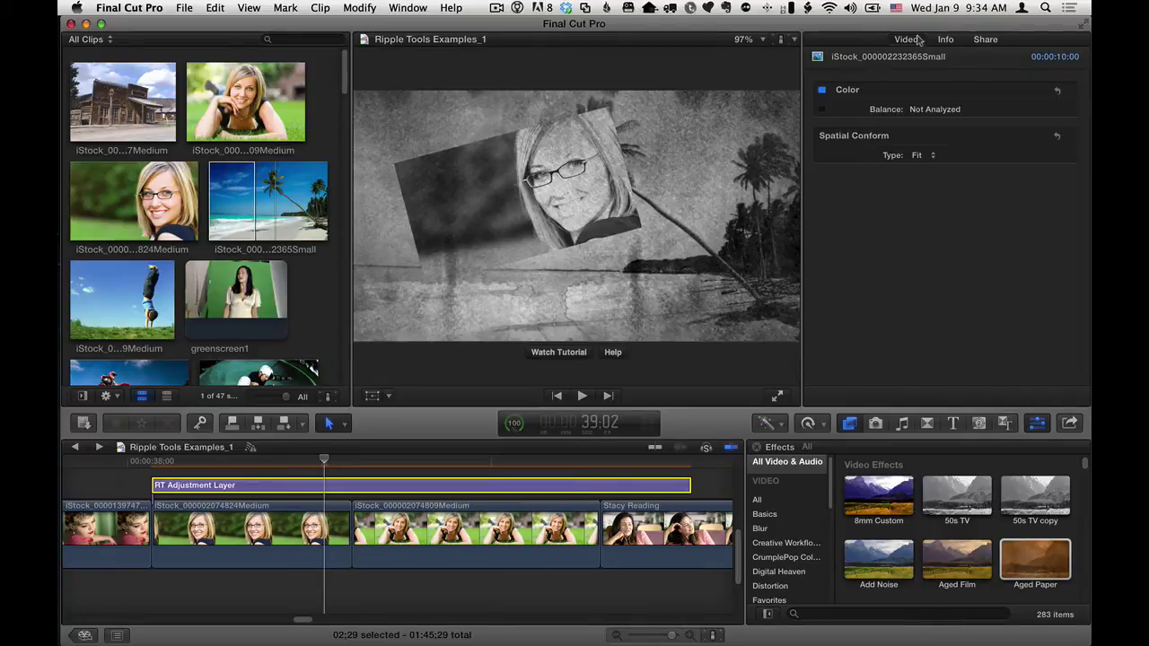
Set the RT Adjustment Layer's drop zone to Position X -3.5, Rotation 5° and Scale 161%, then deselect.
click(315, 485)
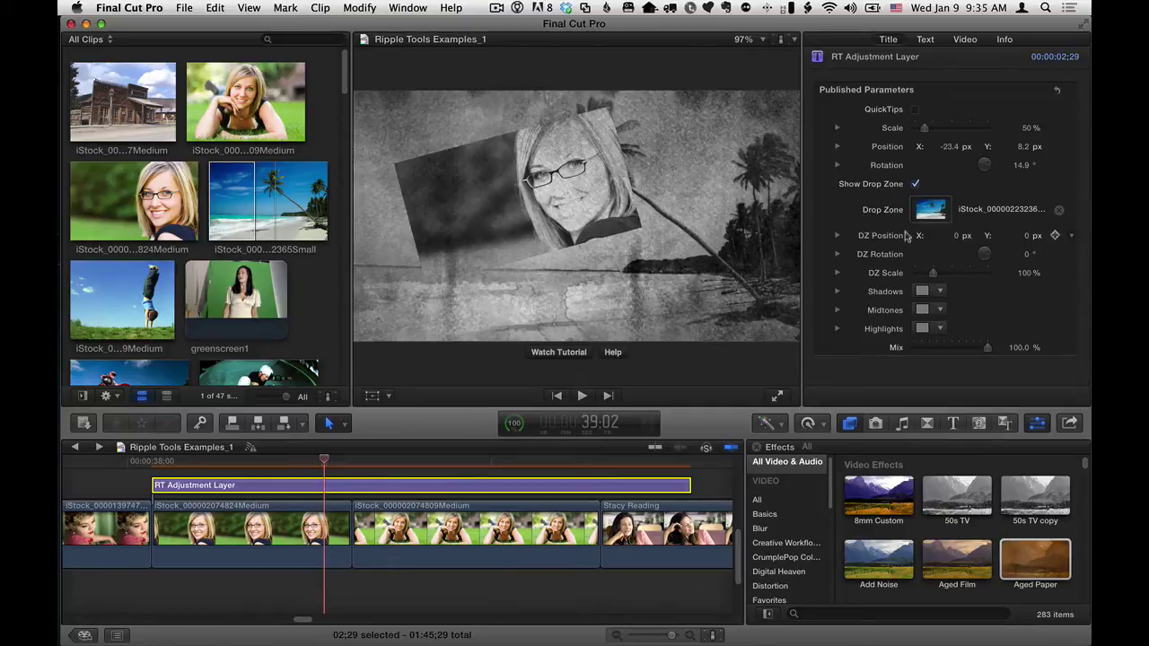
drag(951, 235, 1023, 250)
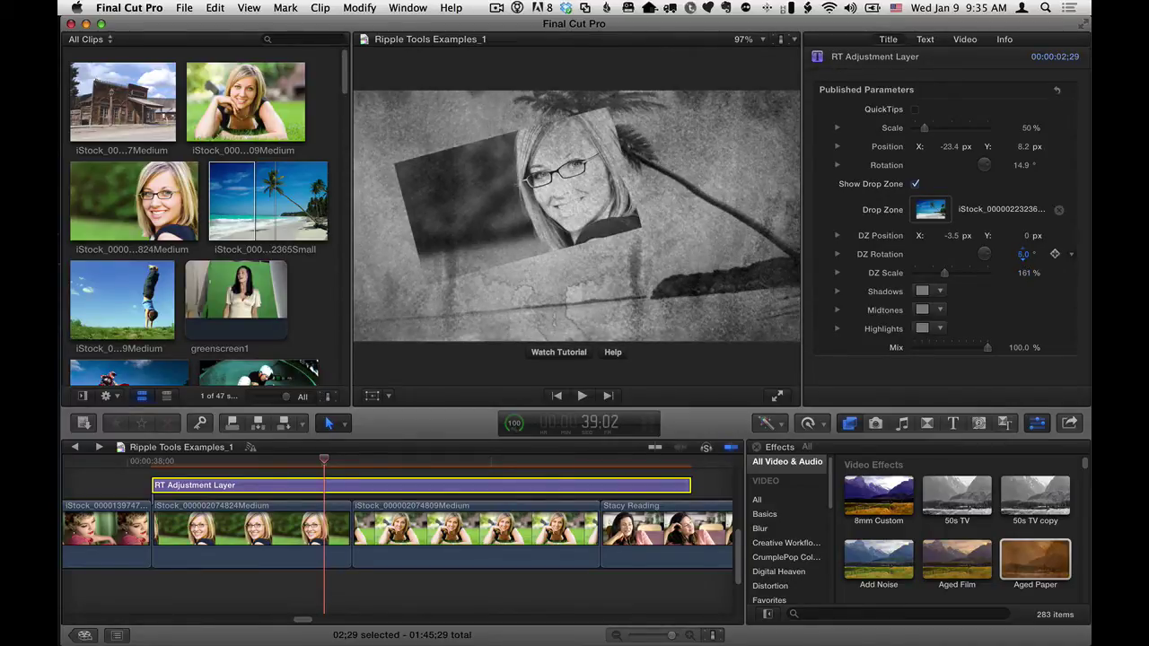
click(733, 239)
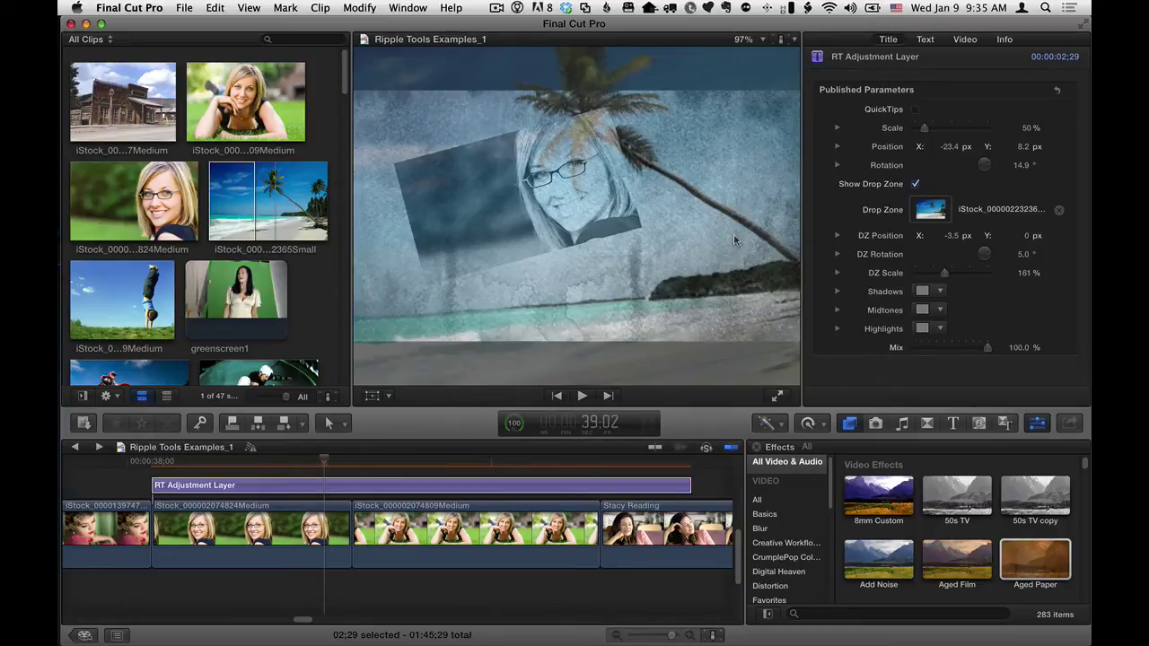
At 50% viewer zoom, drag the beach image's corner down to about 90%, then fit the viewer.
click(733, 239)
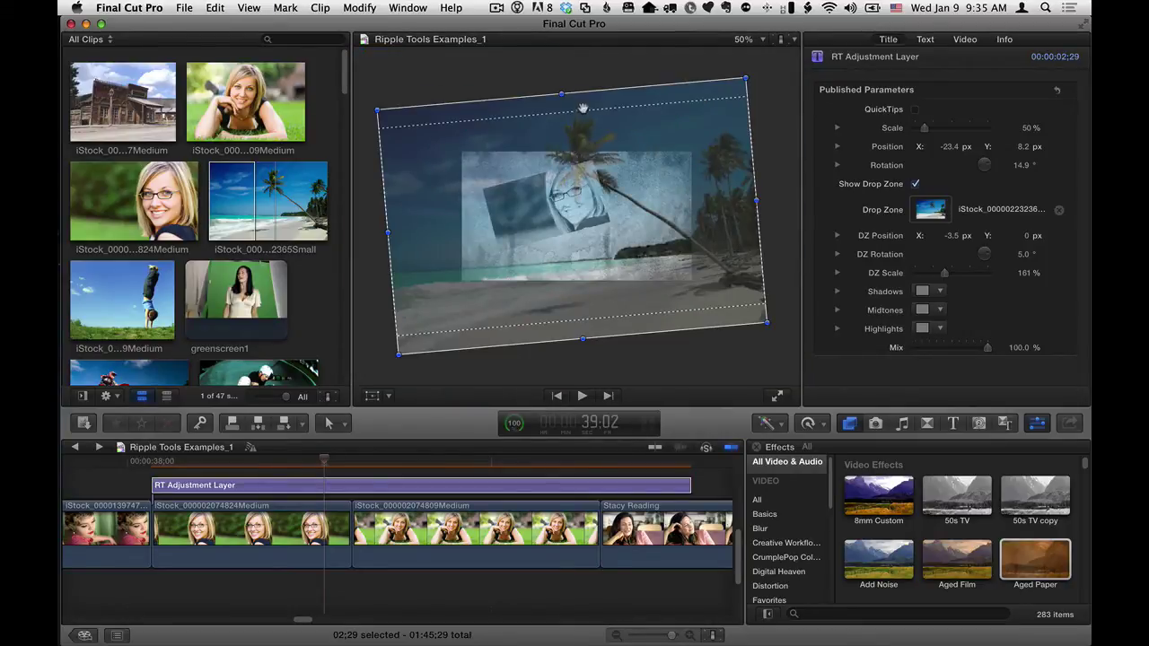
click(366, 105)
click(472, 159)
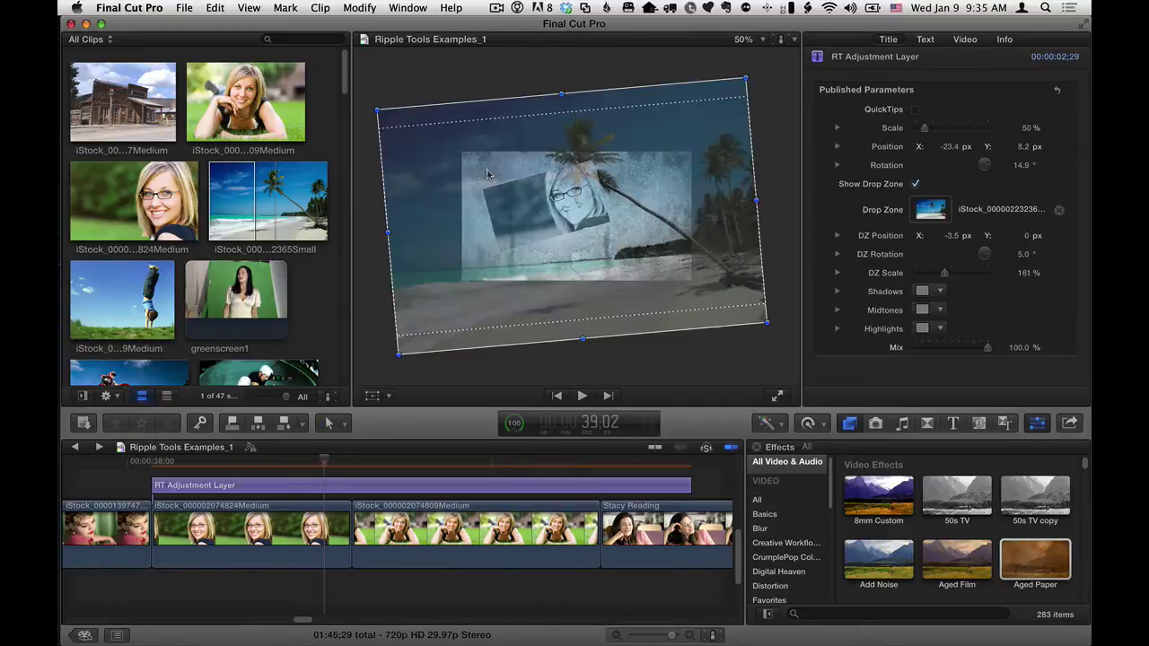
drag(745, 79, 727, 93)
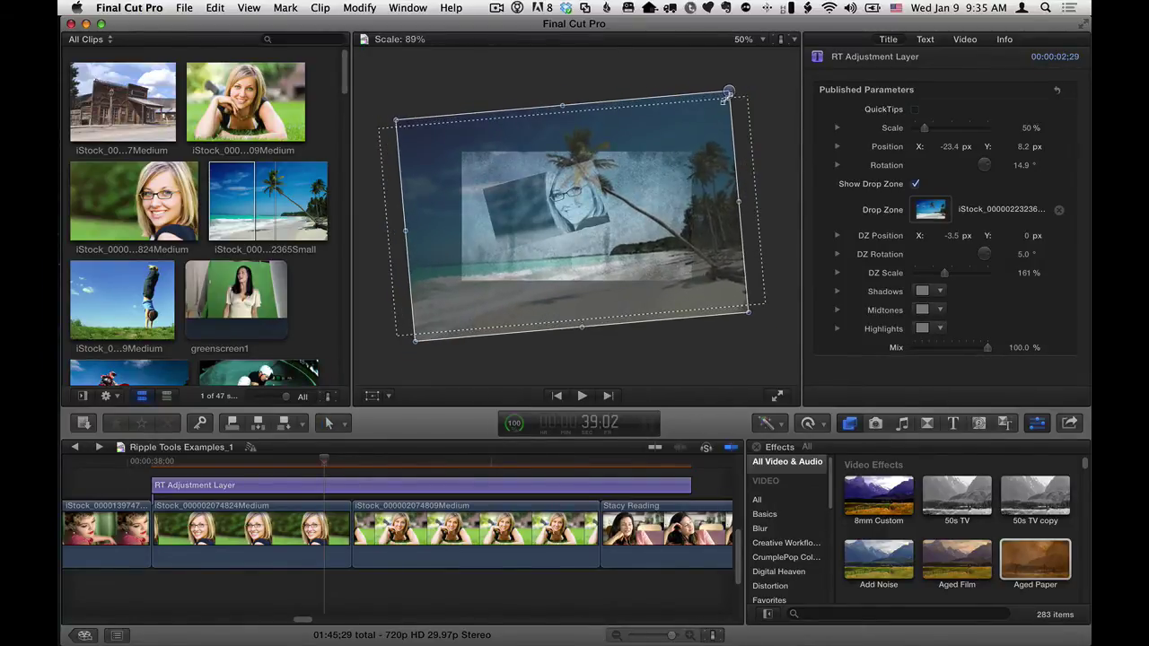
drag(728, 92, 726, 93)
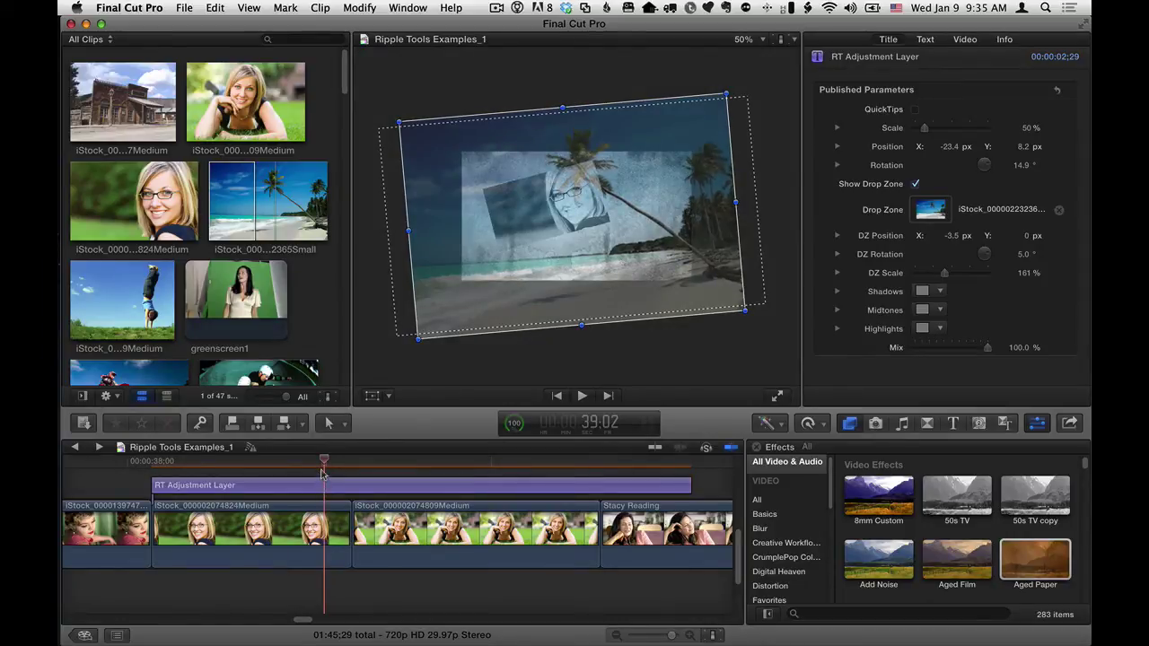
click(373, 395)
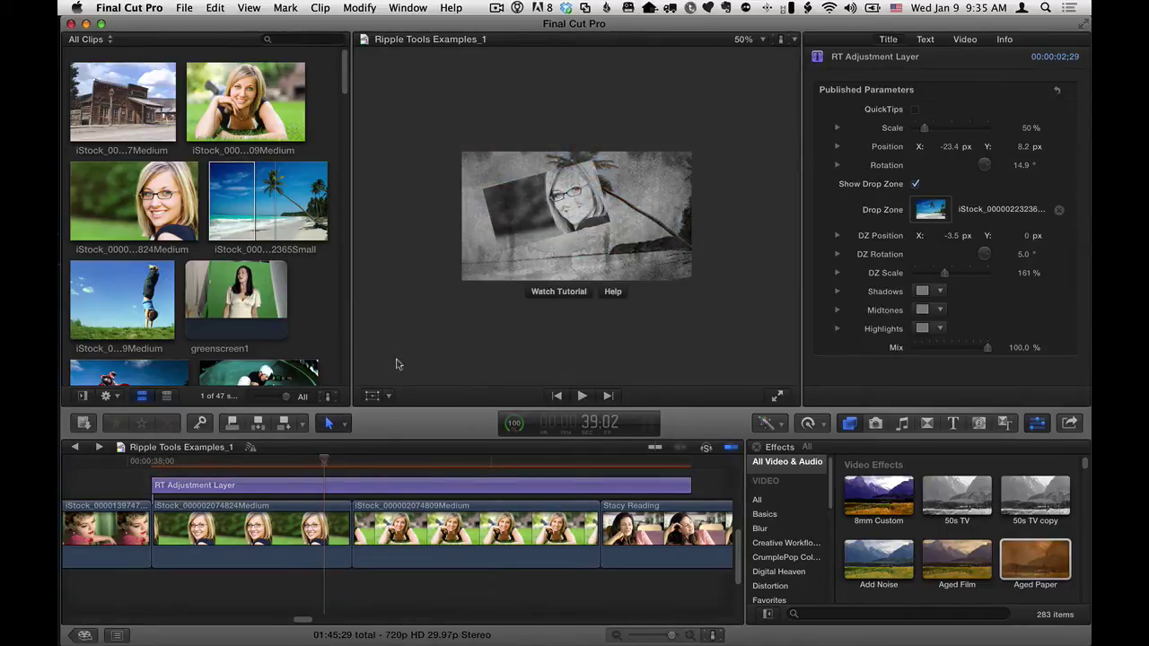
key(shift+z)
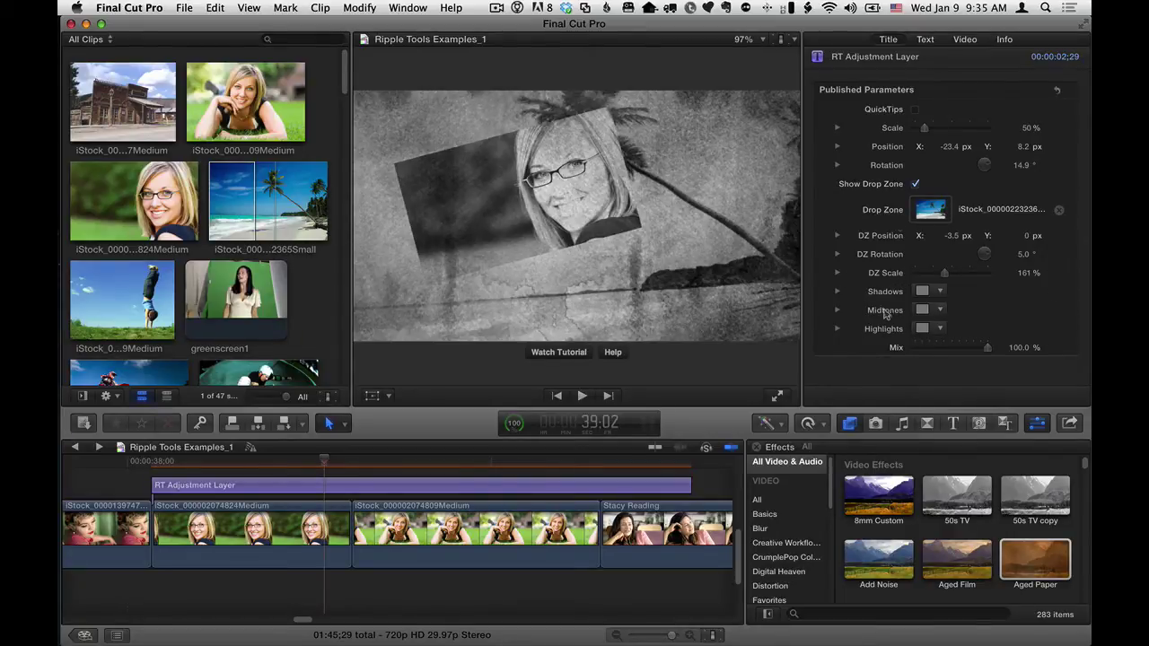
Hide the drop zone, turn off Aged Paper and Correction 1, and reset the published parameters.
click(914, 183)
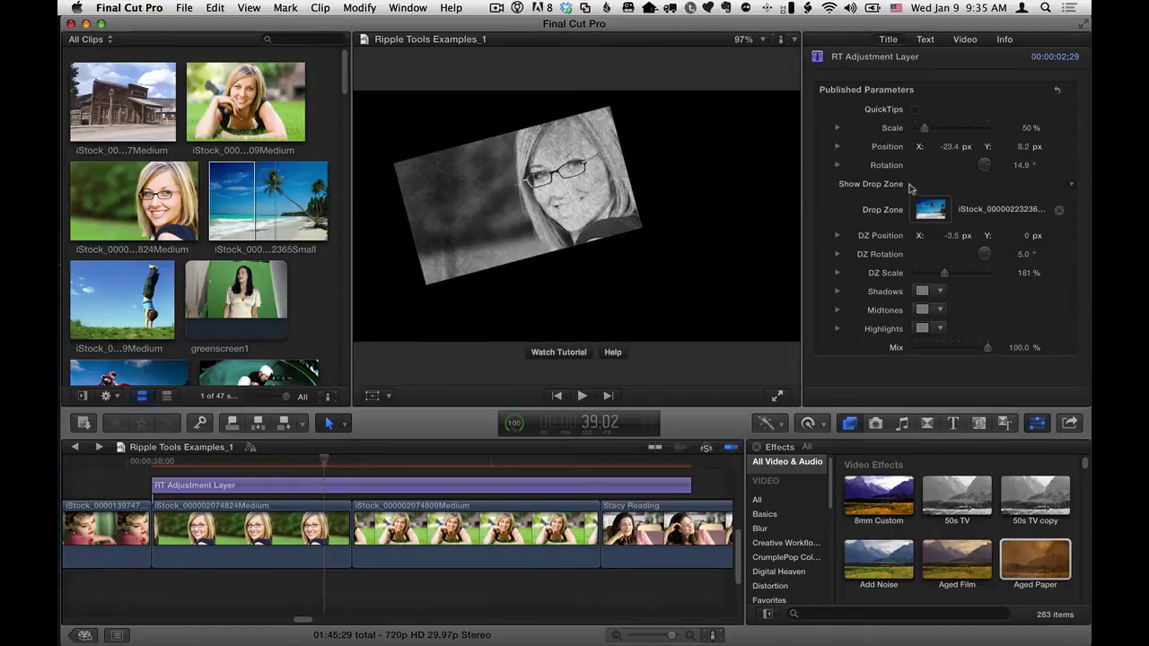
click(966, 40)
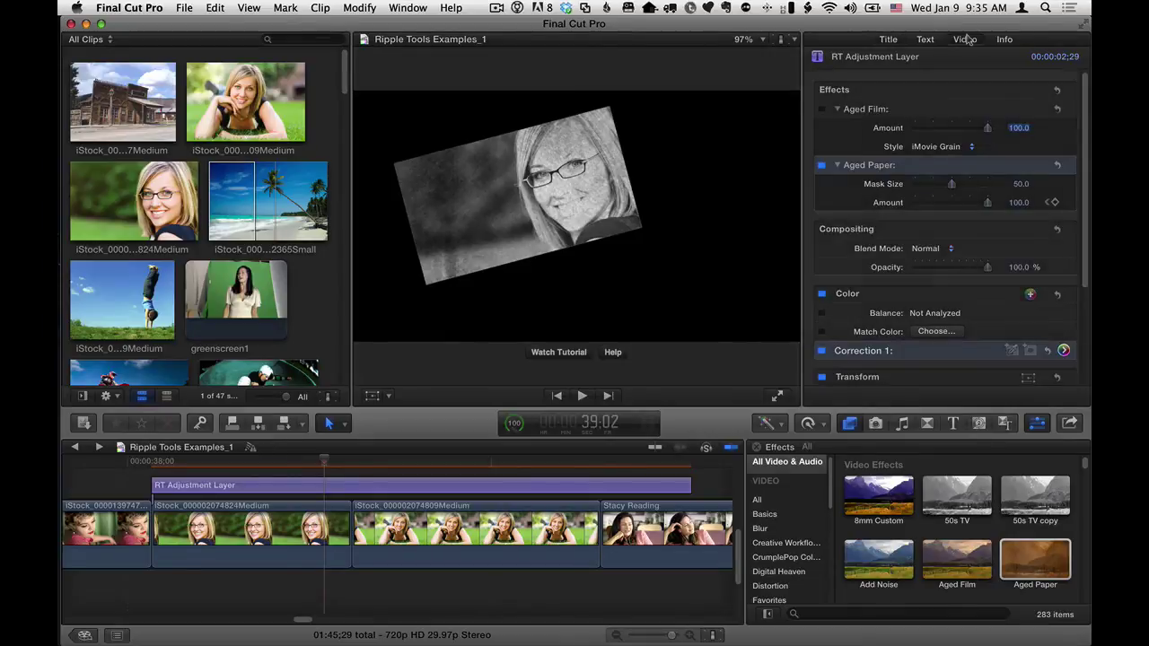
click(821, 165)
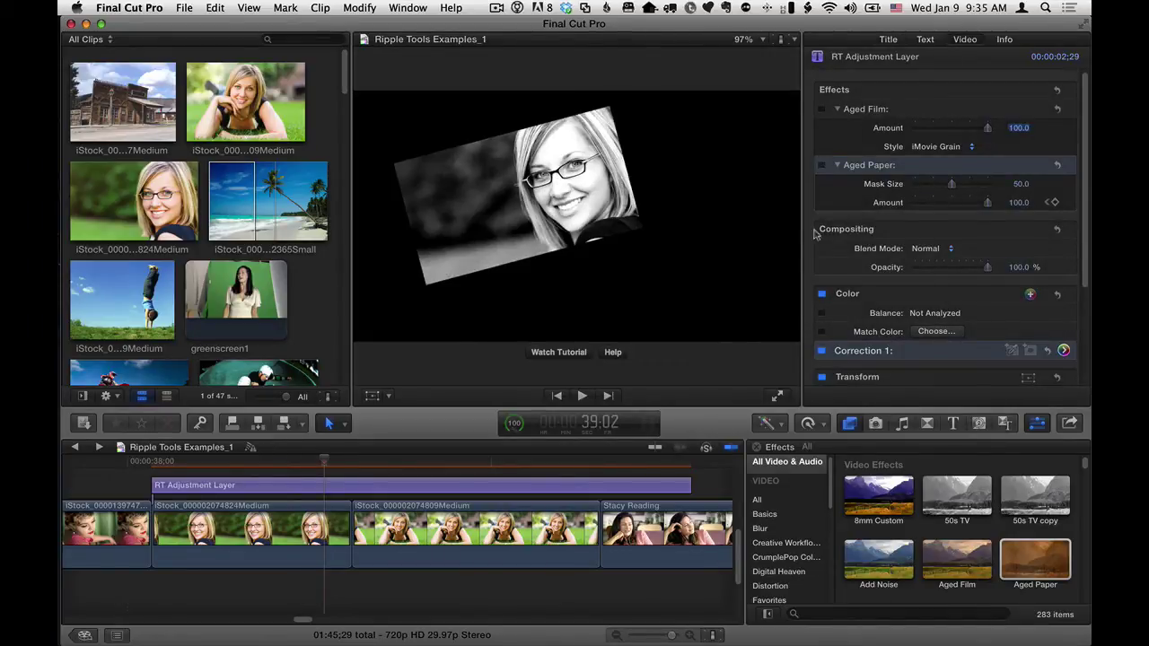
click(821, 350)
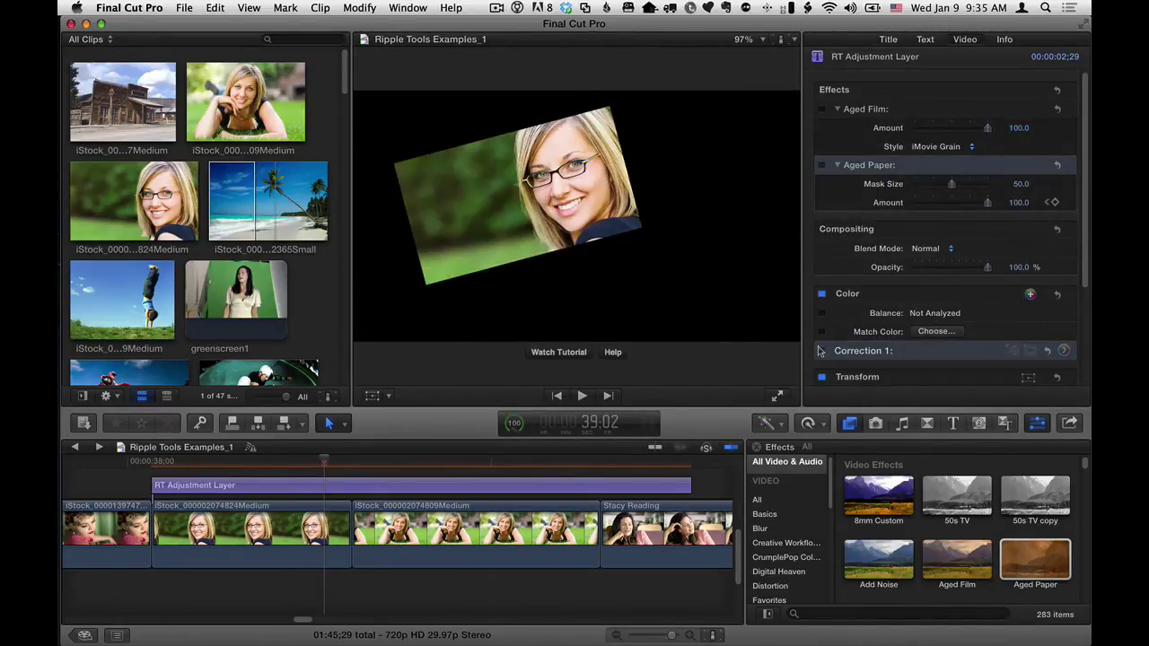
click(886, 38)
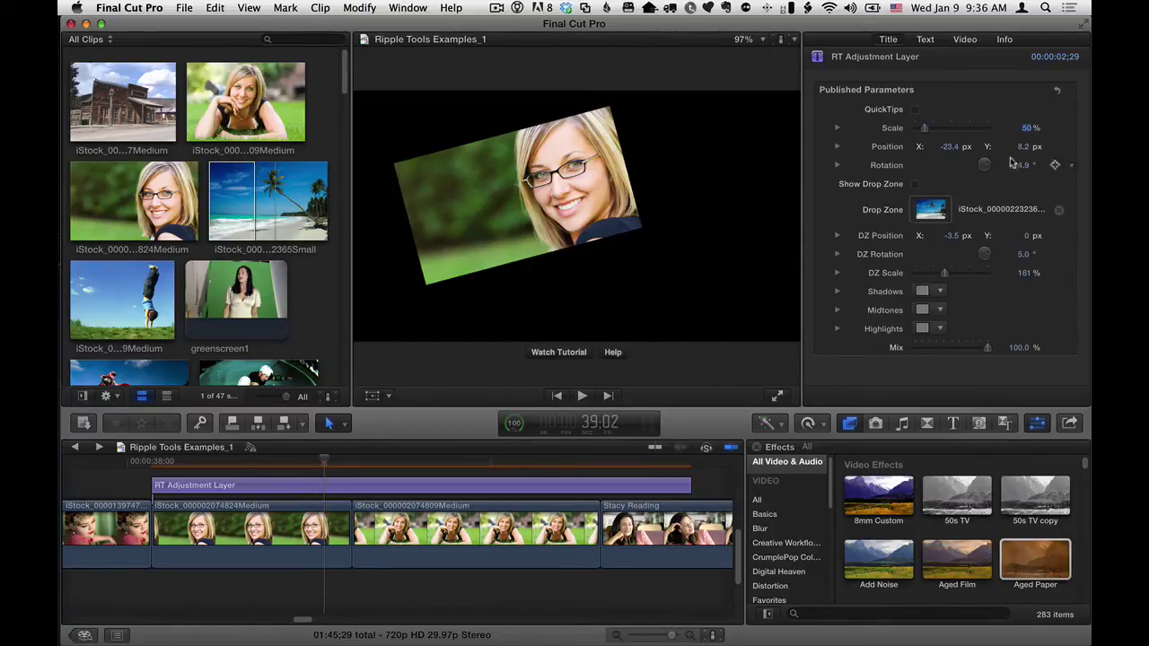
click(1057, 90)
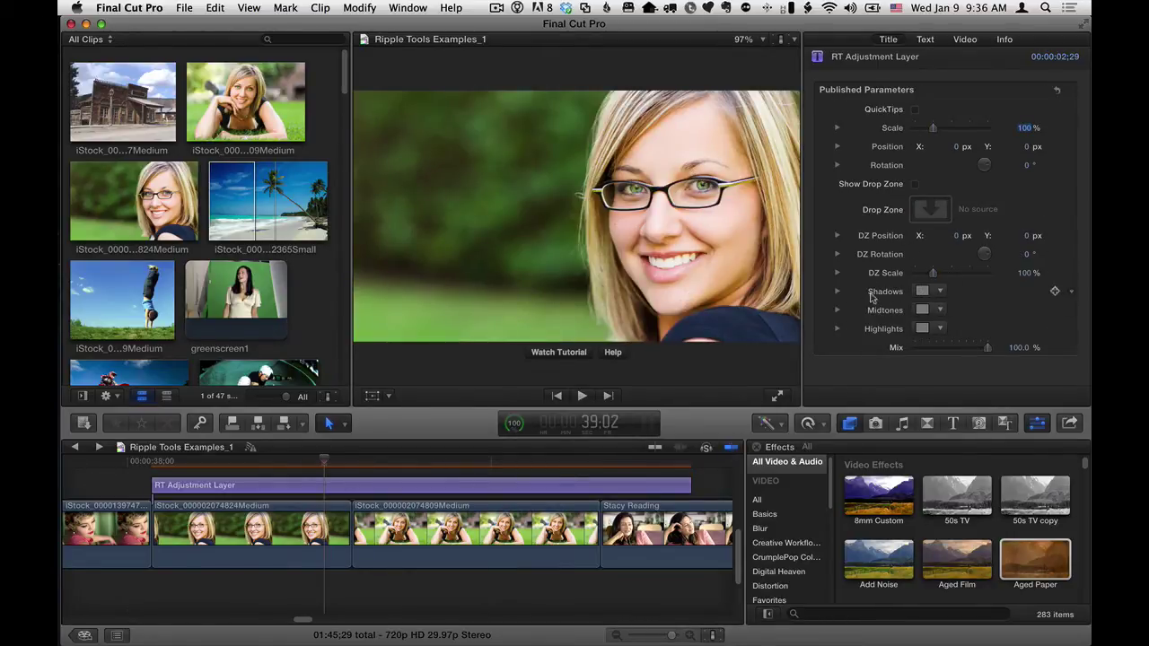
Show the Ripple Tools titles and scroll down to RT Color Balance.
click(952, 423)
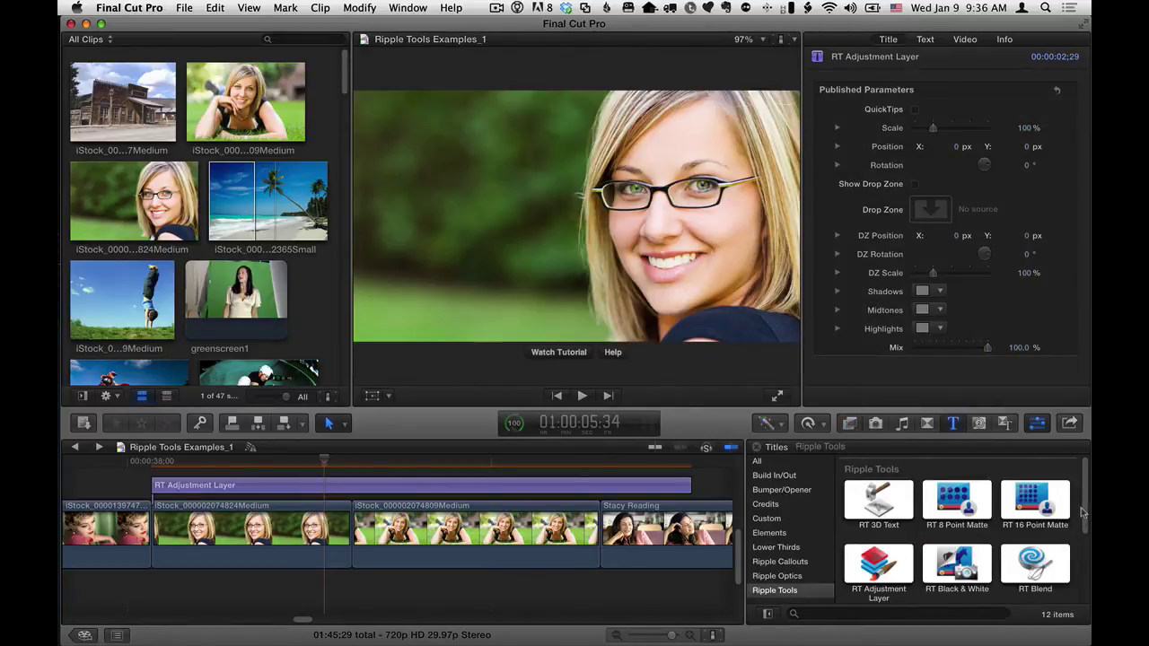
scroll(1084, 528, down, 2)
scroll(1085, 535, down, 1)
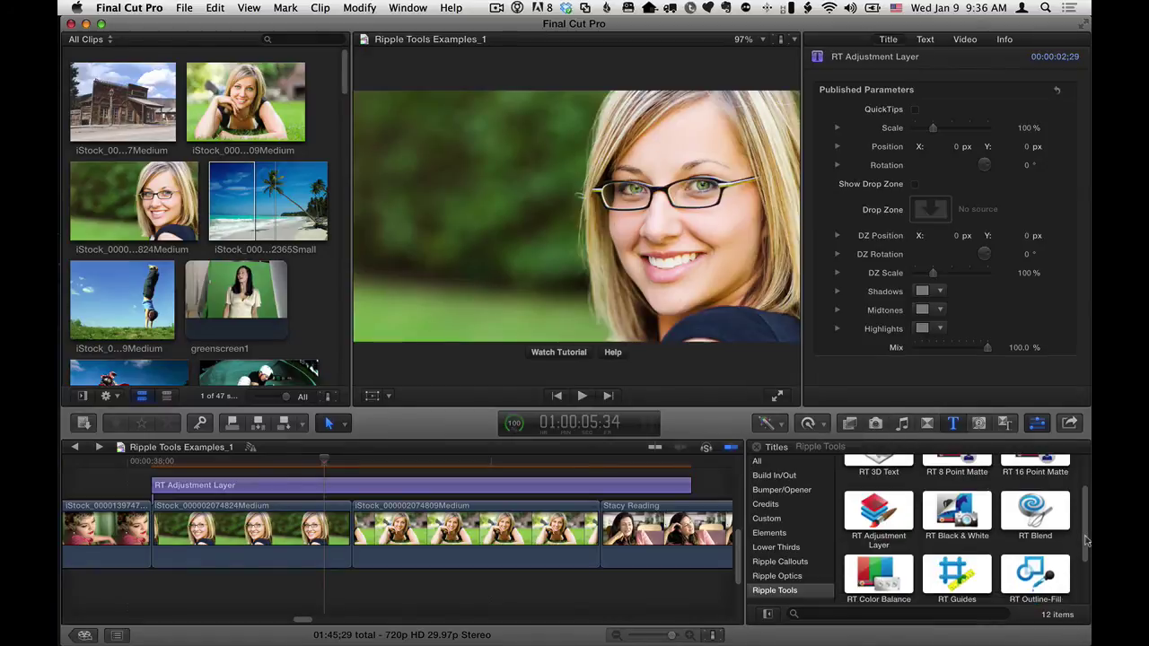
scroll(1085, 547, down, 1)
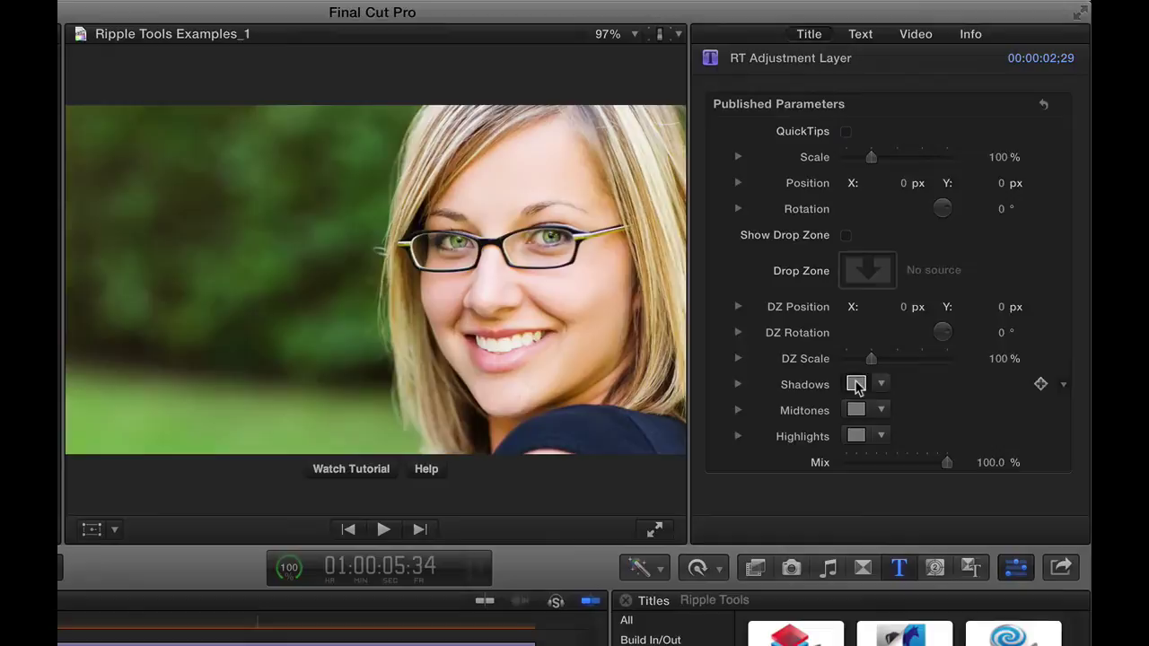
Tint the adjustment layer's shadows a dark red.
click(922, 291)
drag(1025, 121, 771, 135)
drag(815, 341, 815, 379)
drag(712, 326, 738, 325)
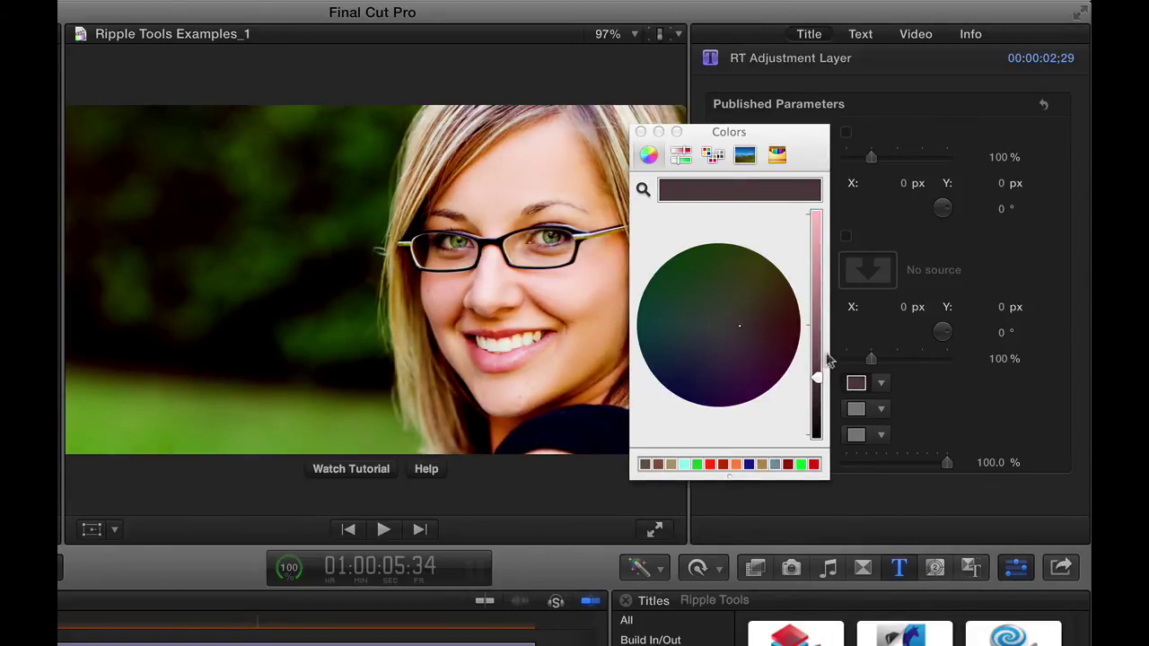
Tint the midtones a dusty pink.
click(855, 409)
drag(790, 134, 997, 119)
drag(1023, 326, 1021, 295)
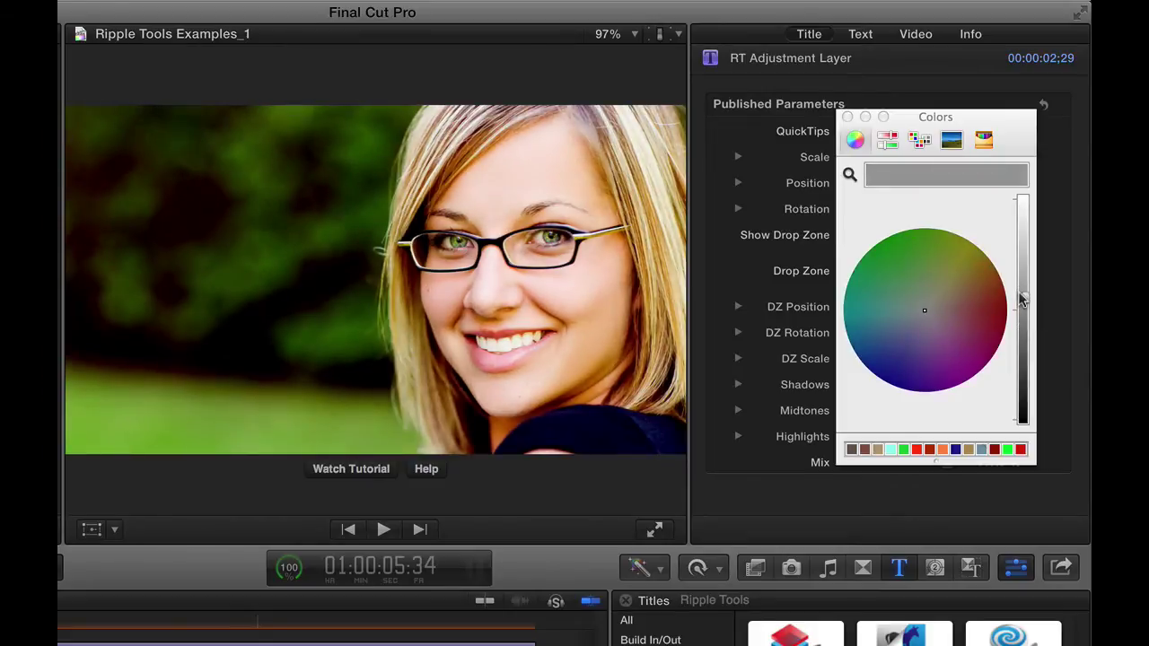
click(951, 314)
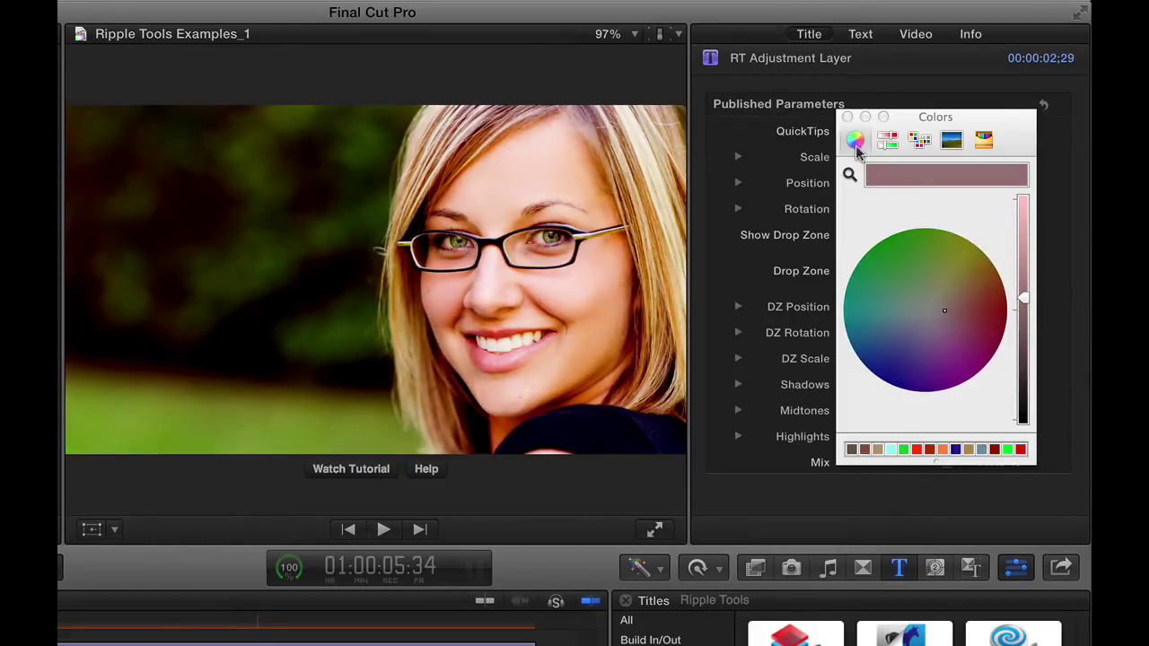
Tint the highlights a bluish grey, close the Colors window, and fade Mix to 0%.
drag(979, 117, 332, 174)
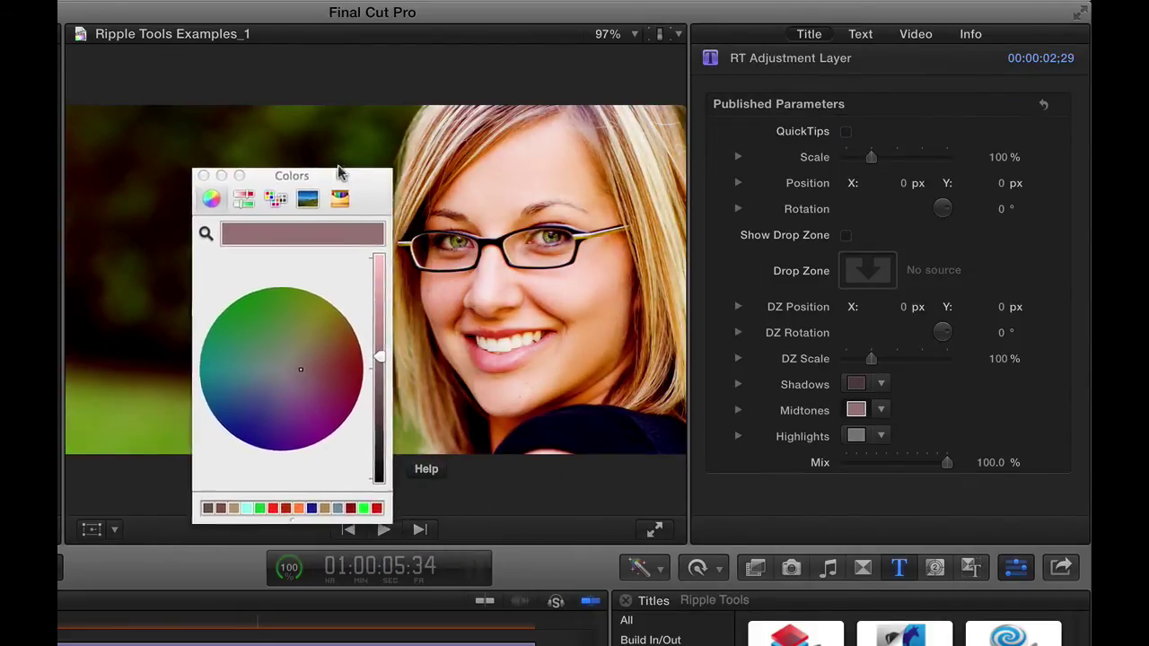
click(860, 435)
mouse_move(371, 379)
mouse_down()
mouse_move(373, 350)
mouse_move(375, 360)
mouse_up()
mouse_move(276, 361)
mouse_down()
mouse_move(297, 361)
mouse_move(228, 385)
mouse_move(276, 363)
mouse_up()
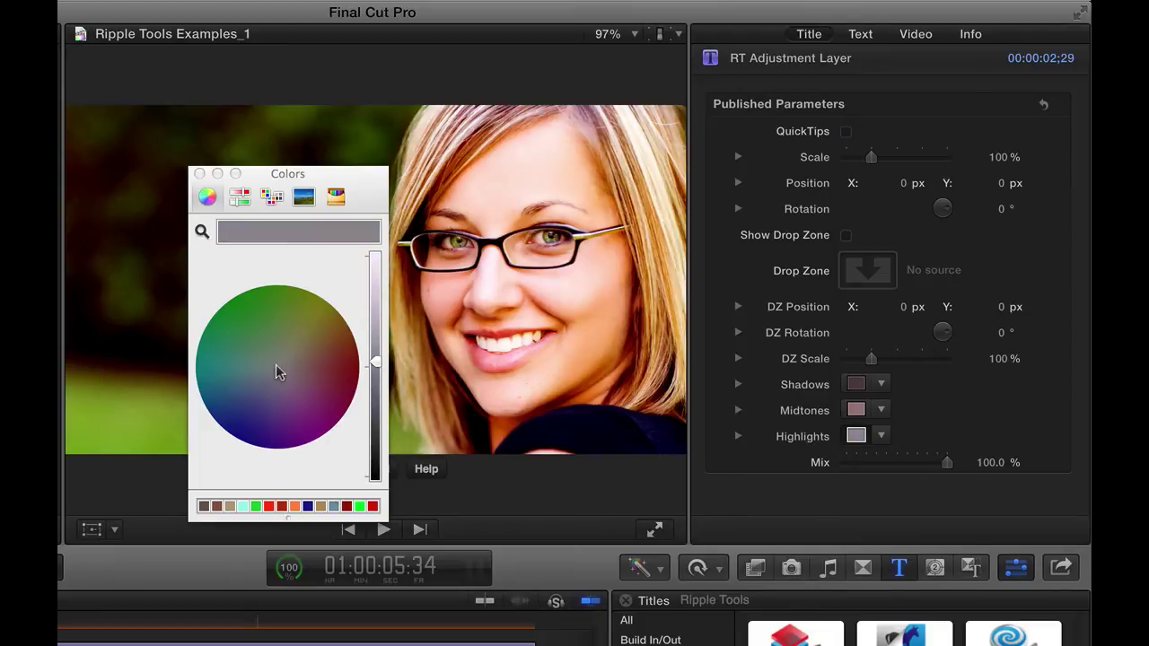
click(199, 173)
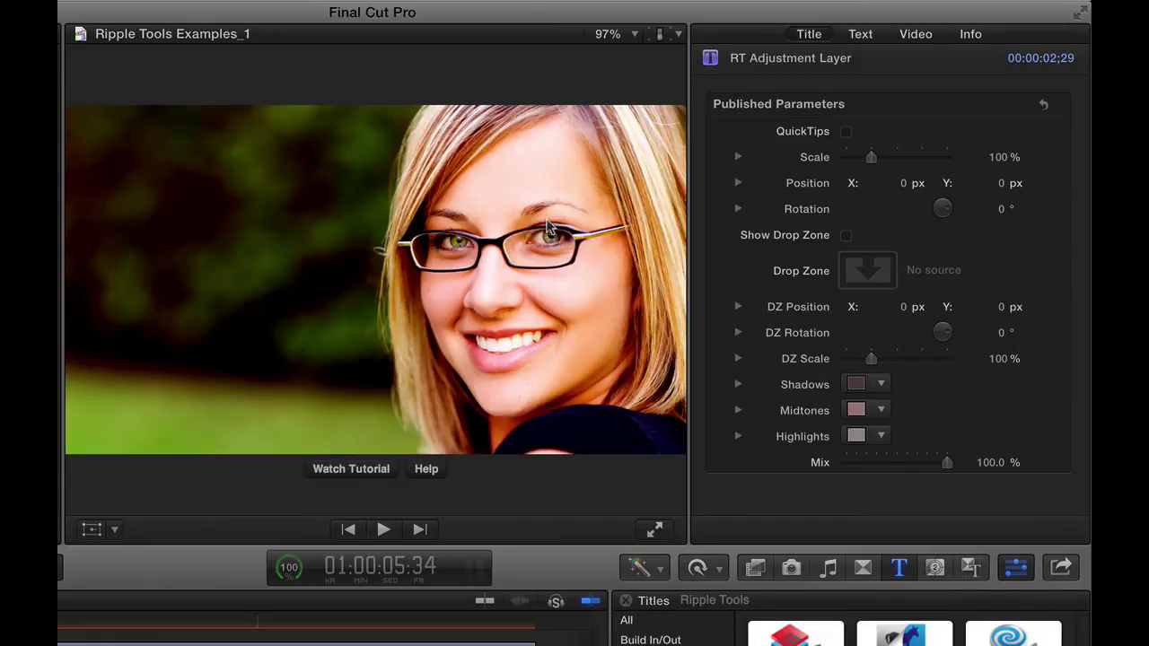
drag(945, 462, 979, 471)
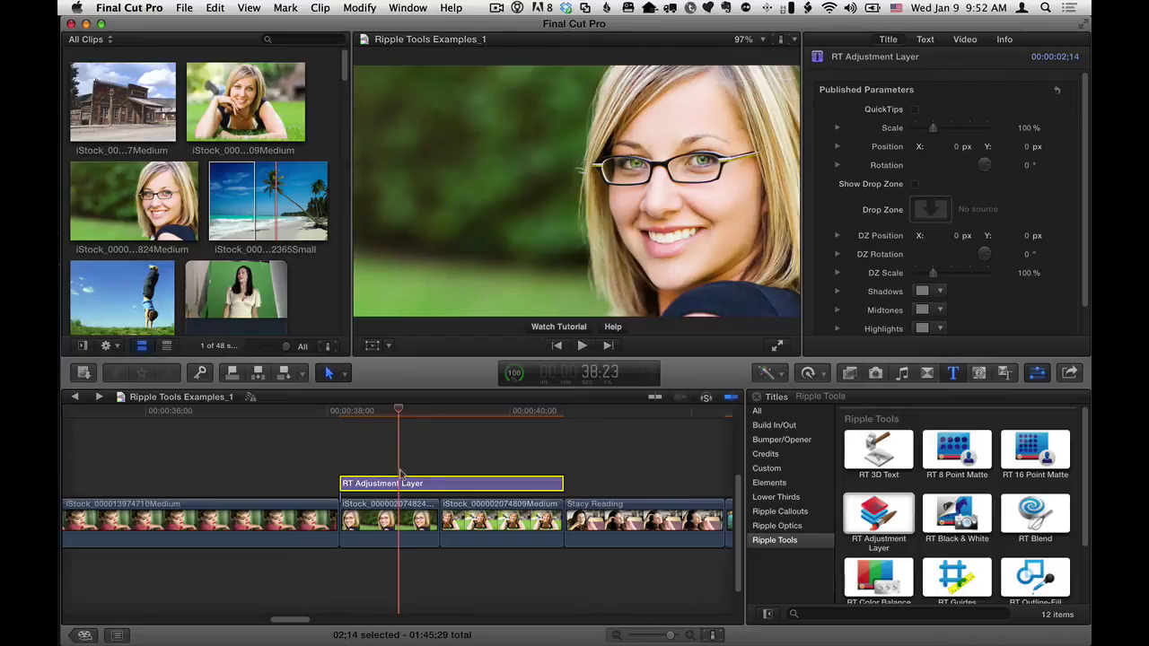
Connect the beach clip below the storyline at the adjustment layer's start, trimmed to 02:14.
drag(384, 408, 340, 409)
click(261, 209)
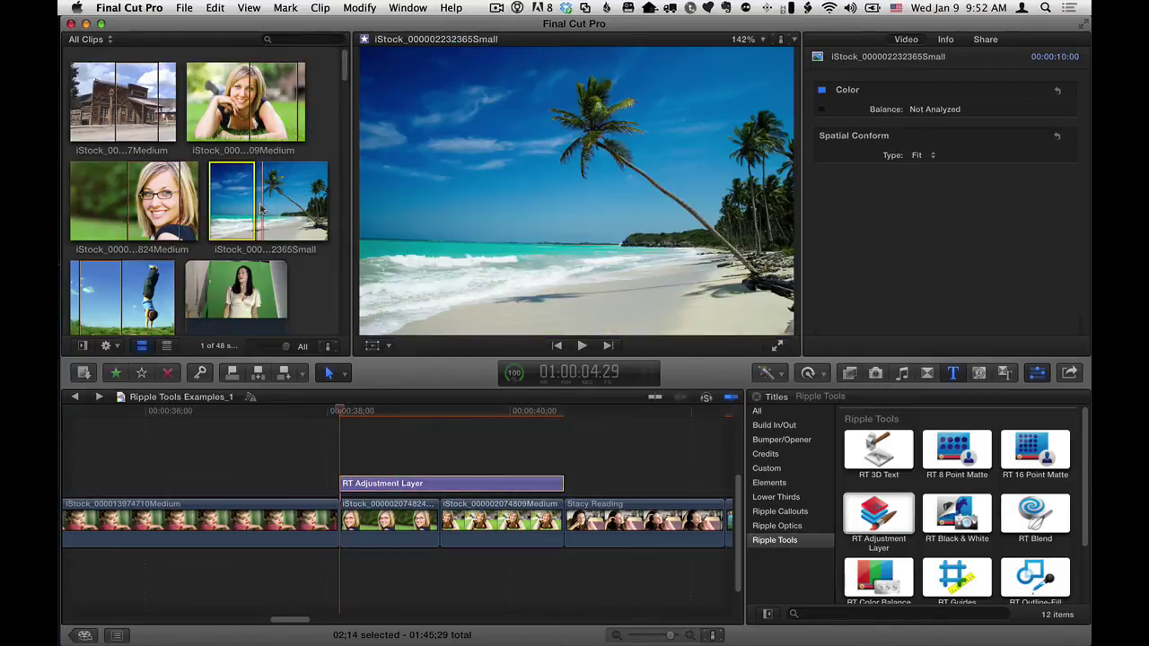
key(q)
drag(428, 431, 427, 569)
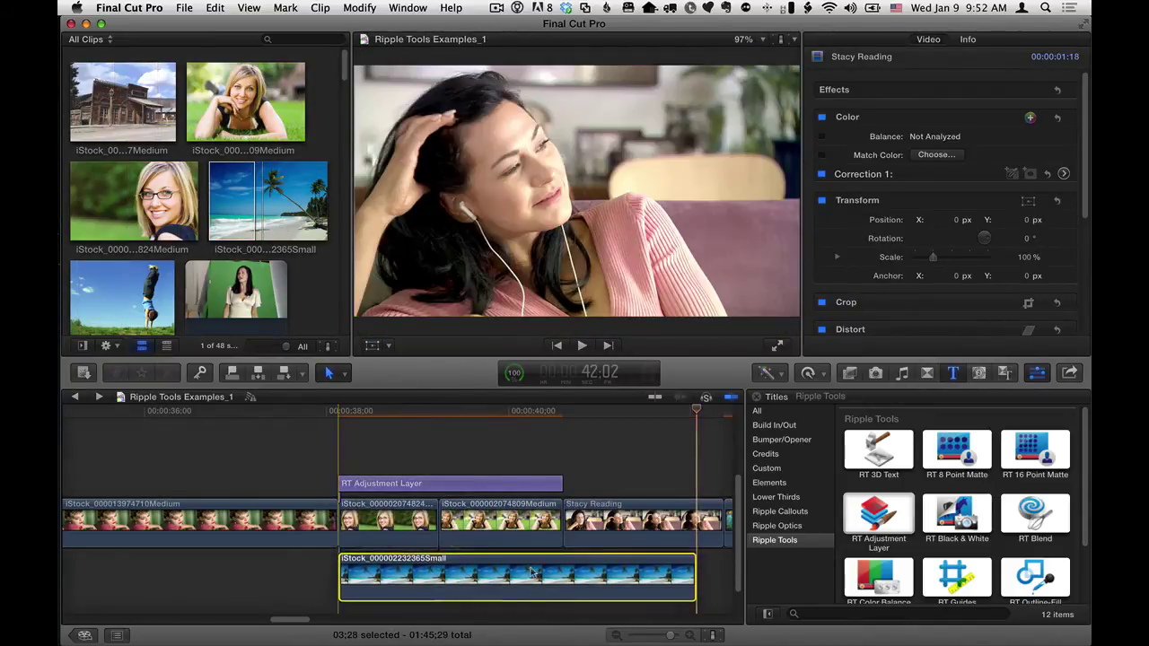
drag(692, 577, 562, 577)
click(431, 432)
drag(433, 414, 403, 423)
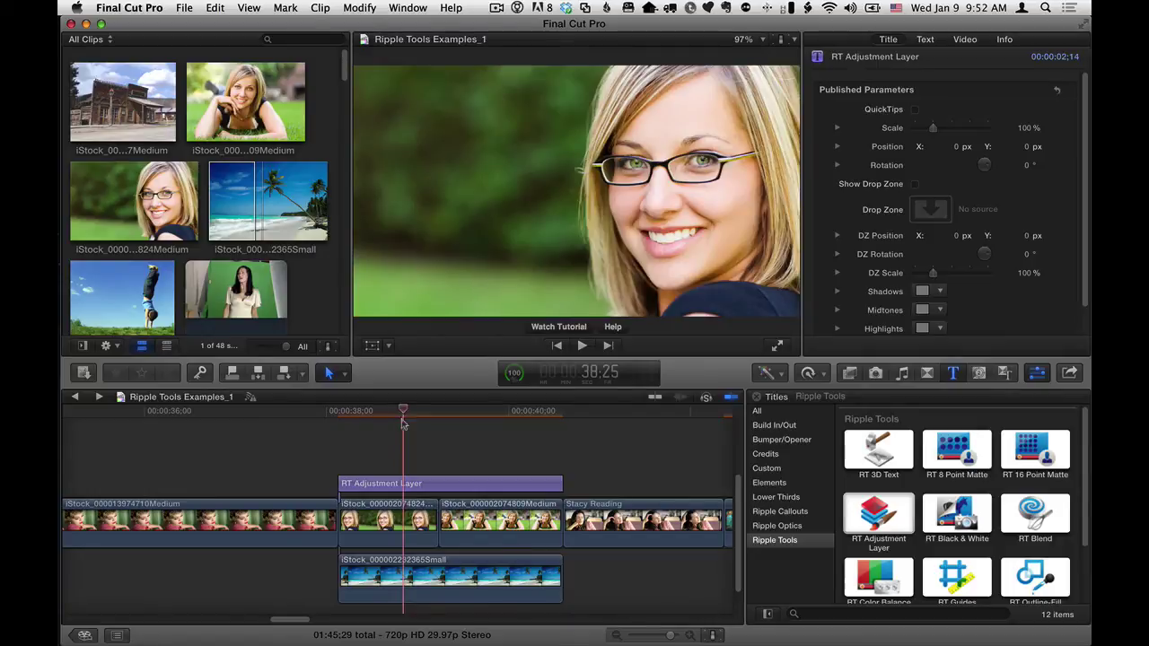
Lower the RT Adjustment Layer's Scale to 48%, toggling the woman clip off and on to check.
click(402, 483)
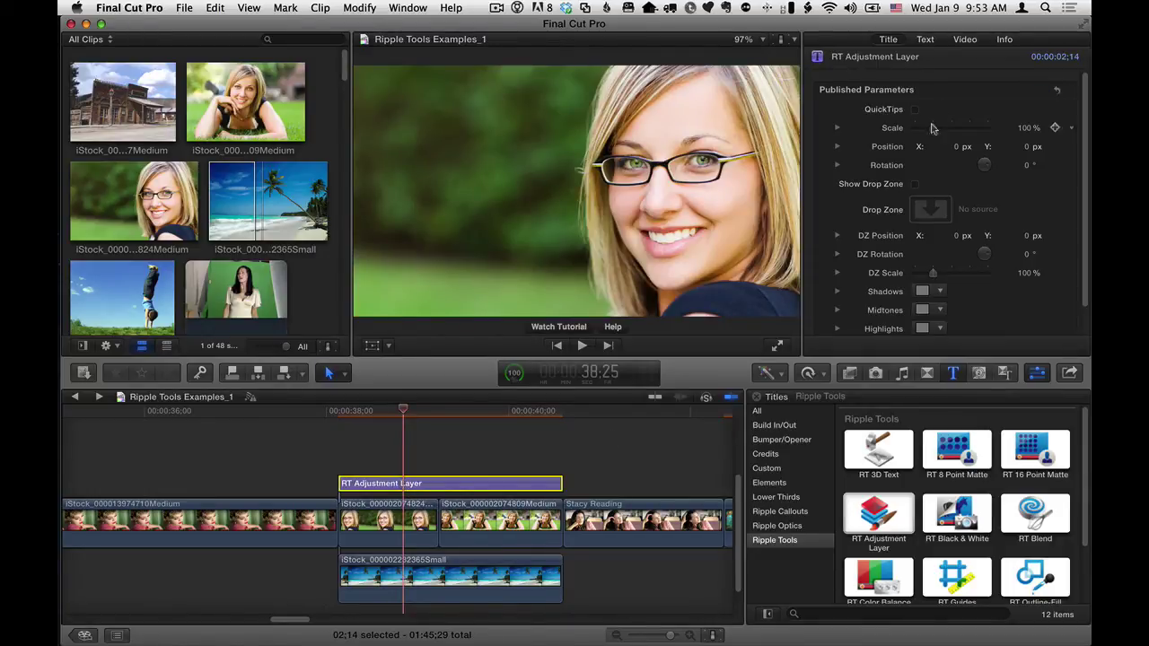
drag(933, 129, 924, 131)
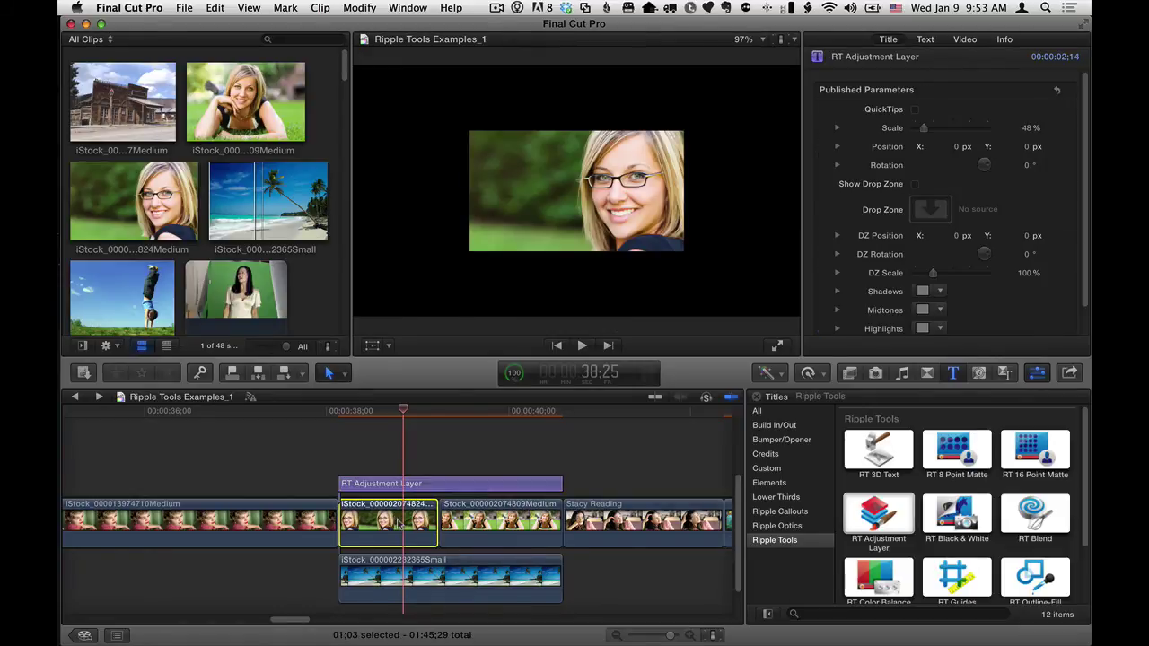
click(398, 524)
key(v)
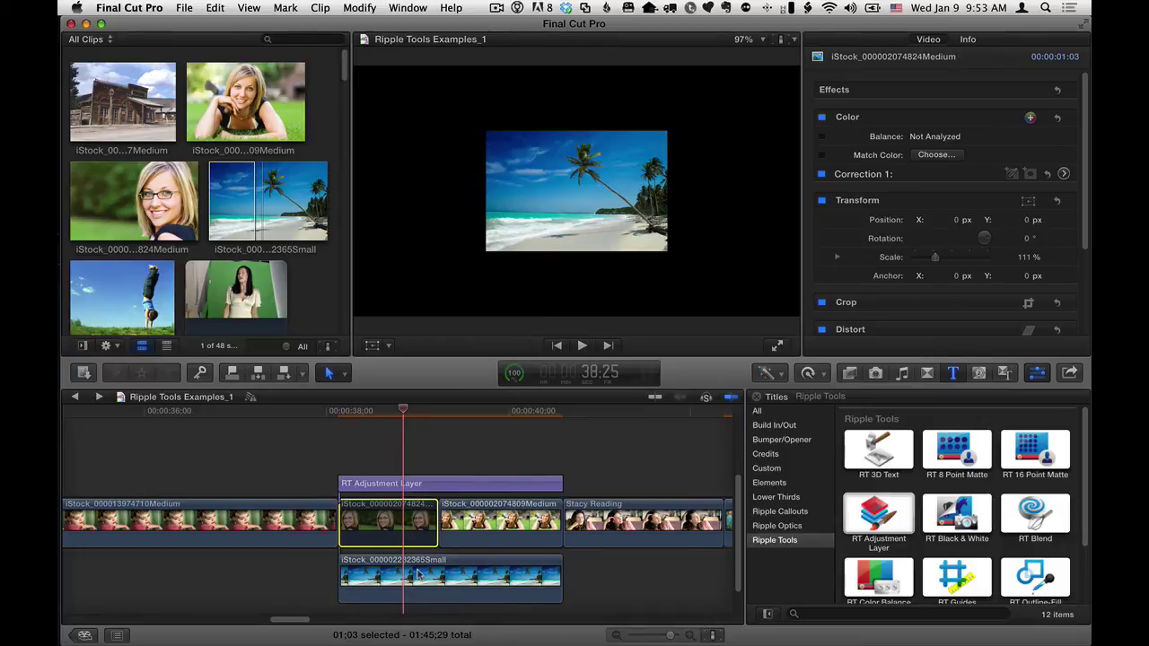
key(v)
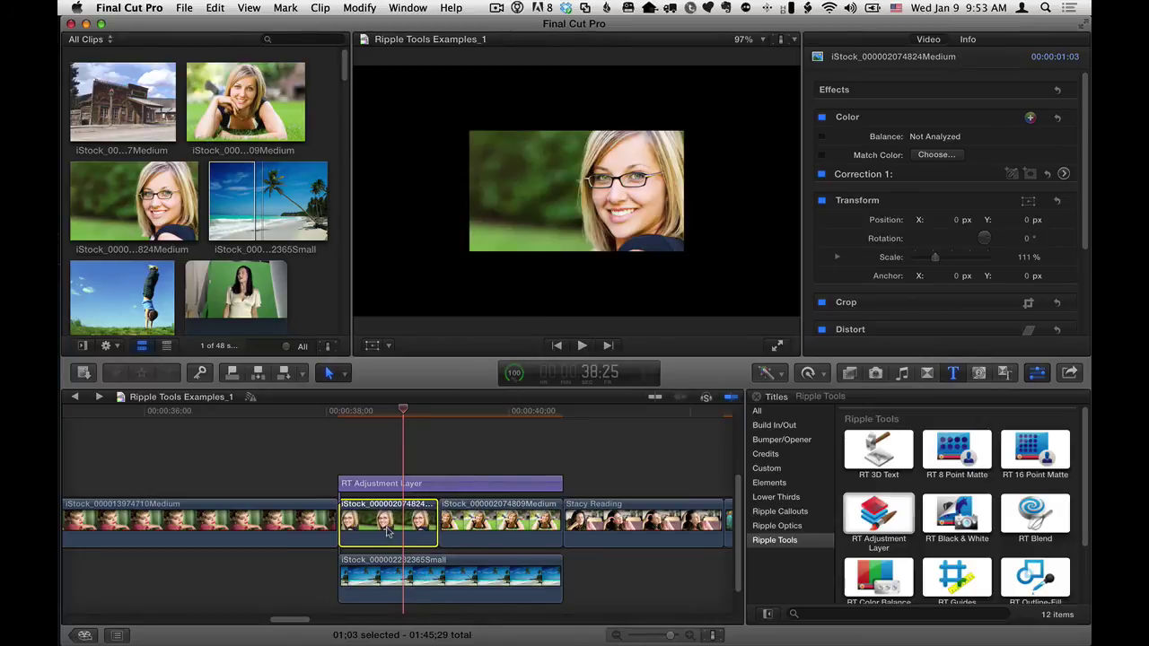
Marquee-select the adjustment layer and both clips beneath it.
click(415, 485)
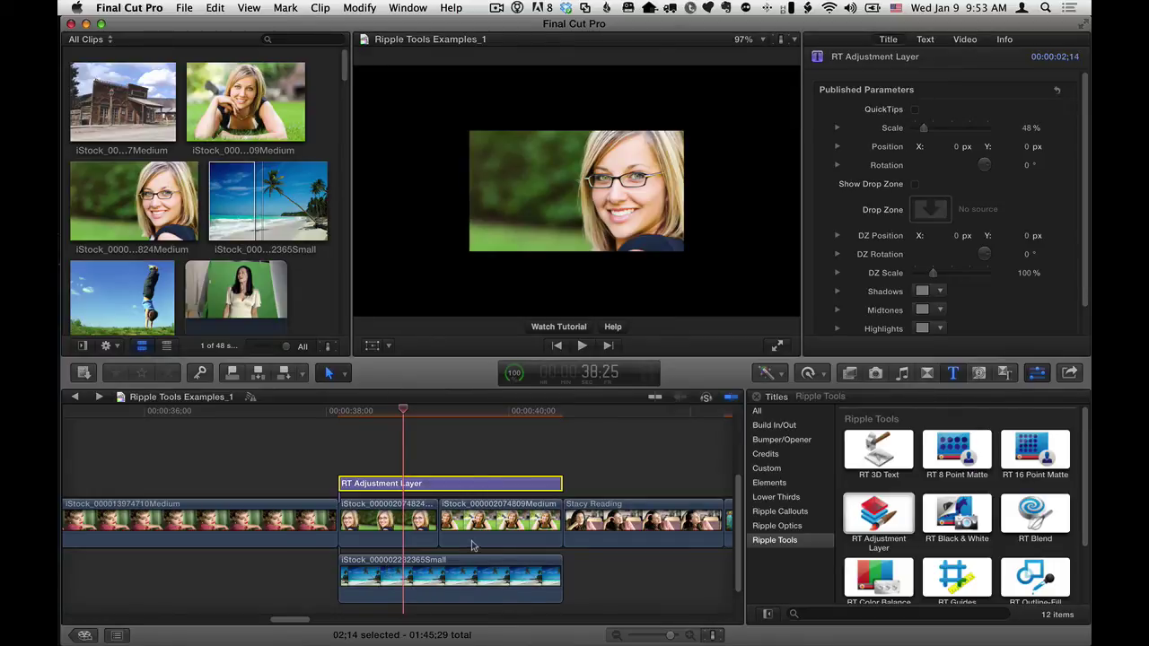
click(440, 462)
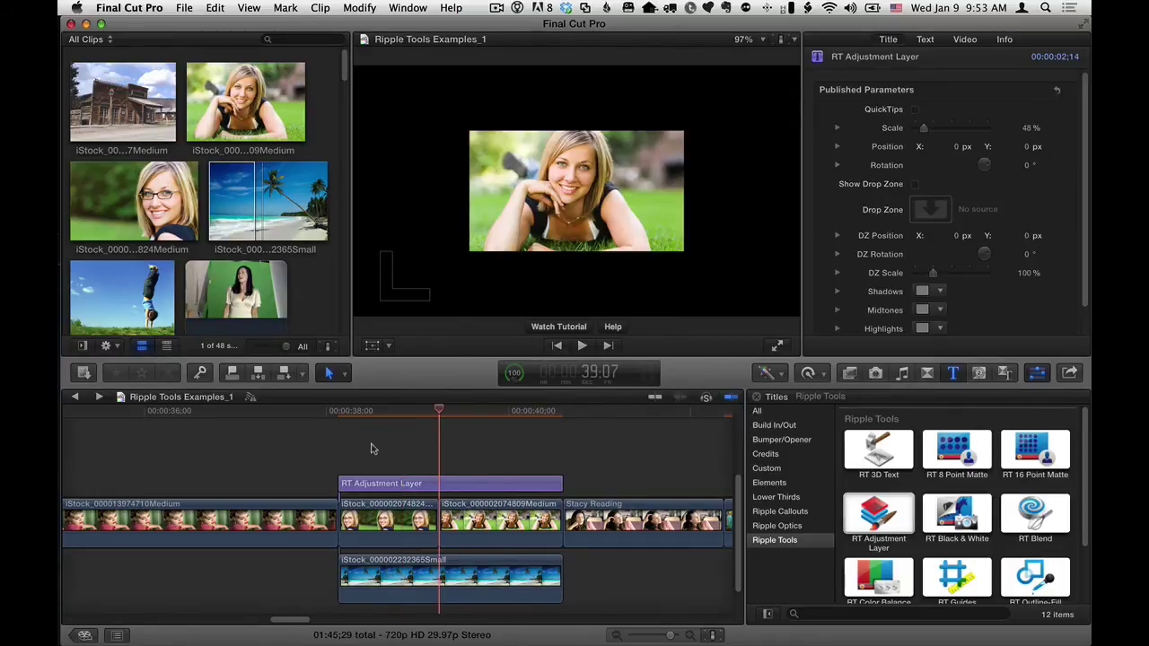
drag(373, 448, 508, 531)
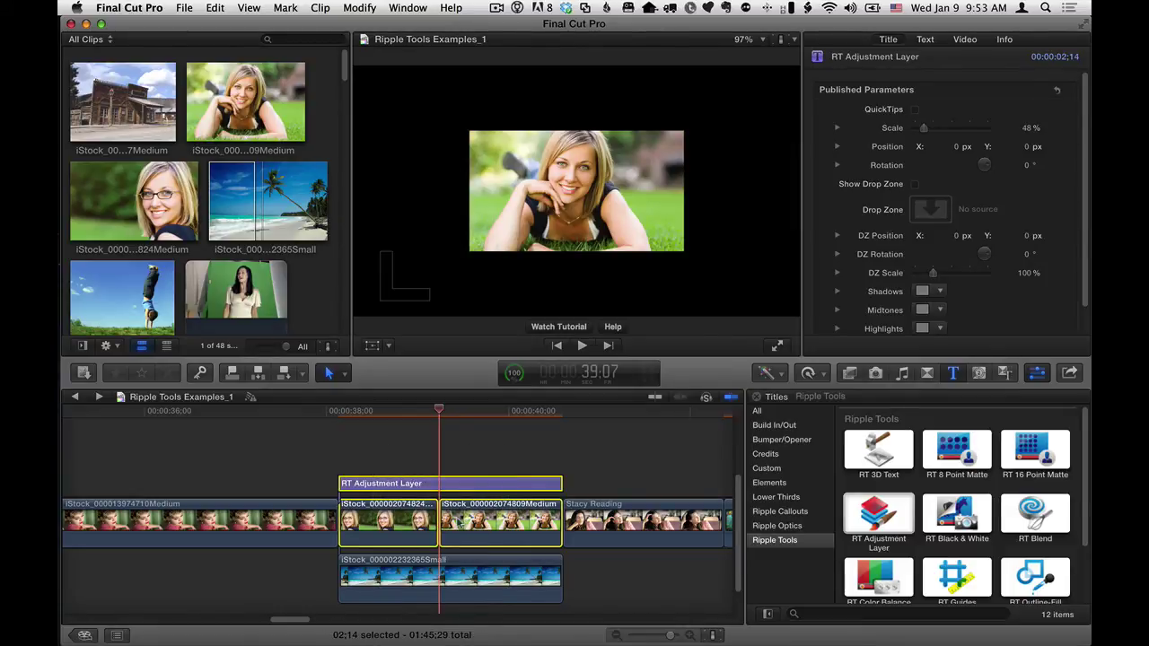
Combine the selection into a new compound clip named 'Adjustment'.
click(183, 8)
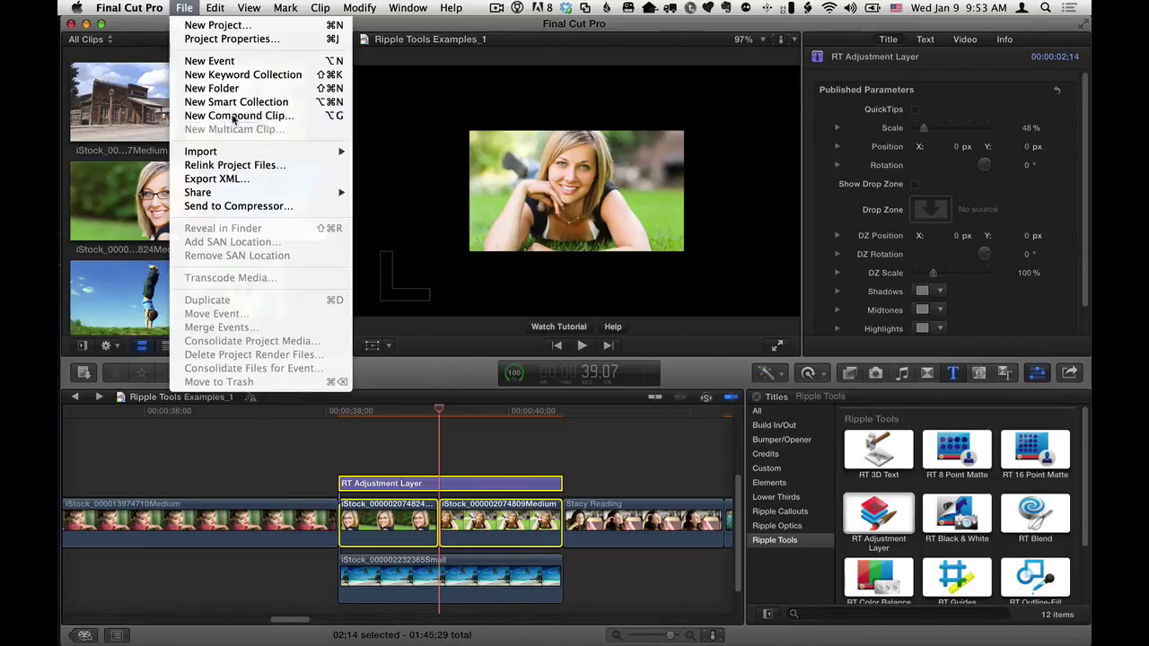
click(233, 115)
text(A)
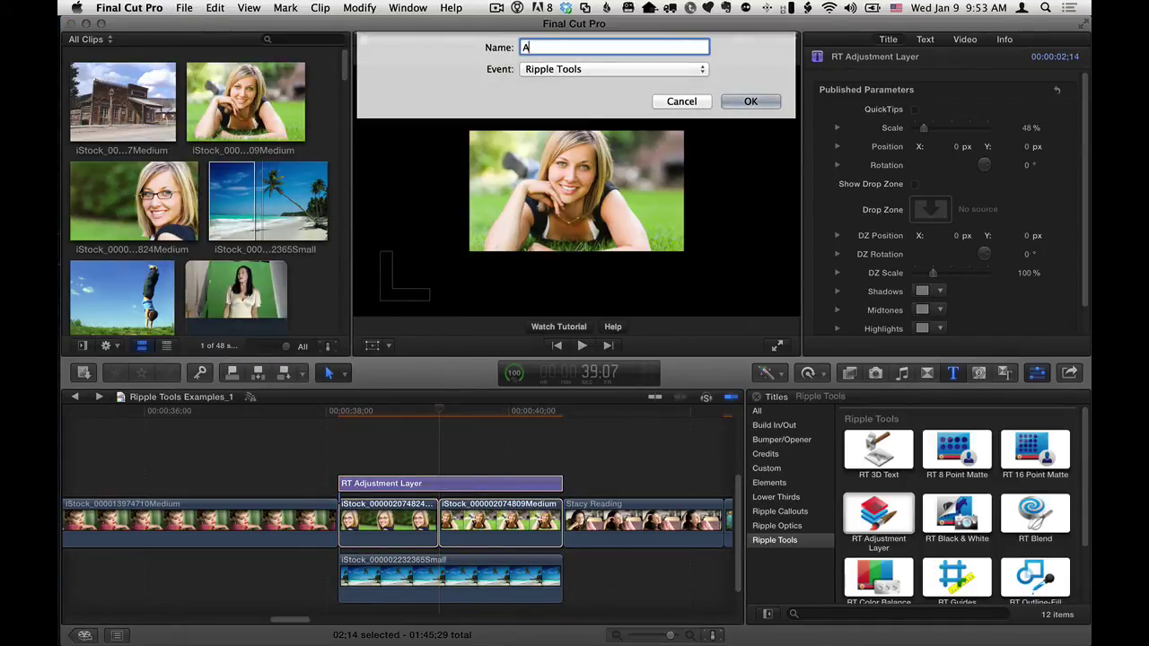
text(djustment)
key(Return)
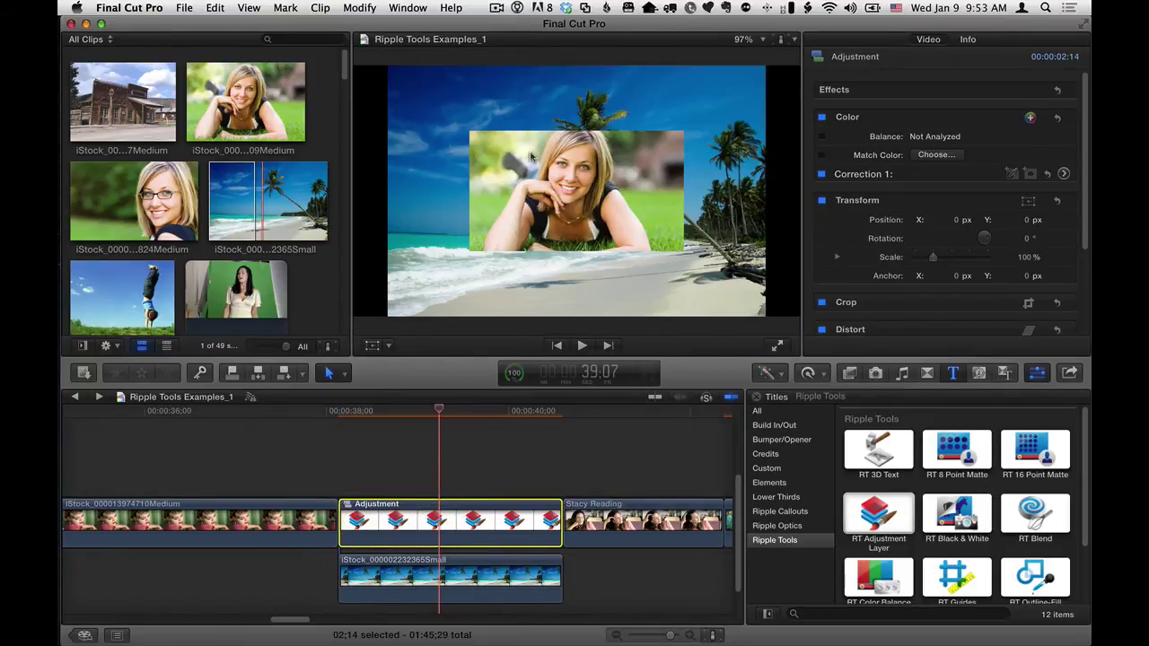
Change the beach clip's Spatial Conform type from Fit to Fill and preview the composite.
click(446, 582)
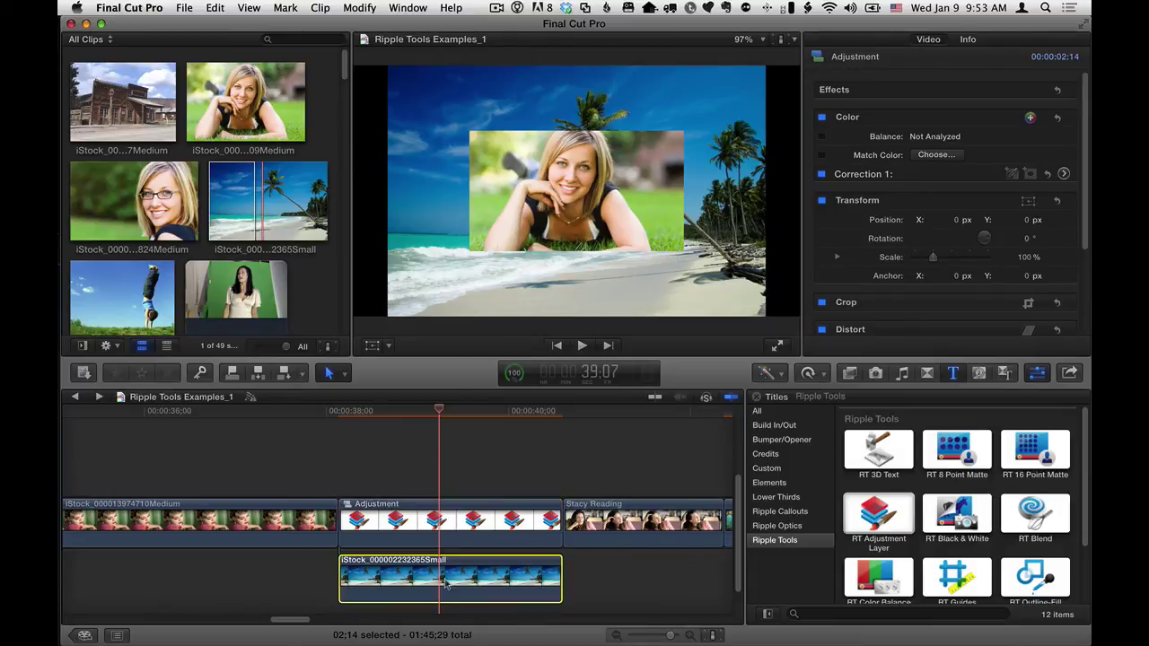
click(1087, 261)
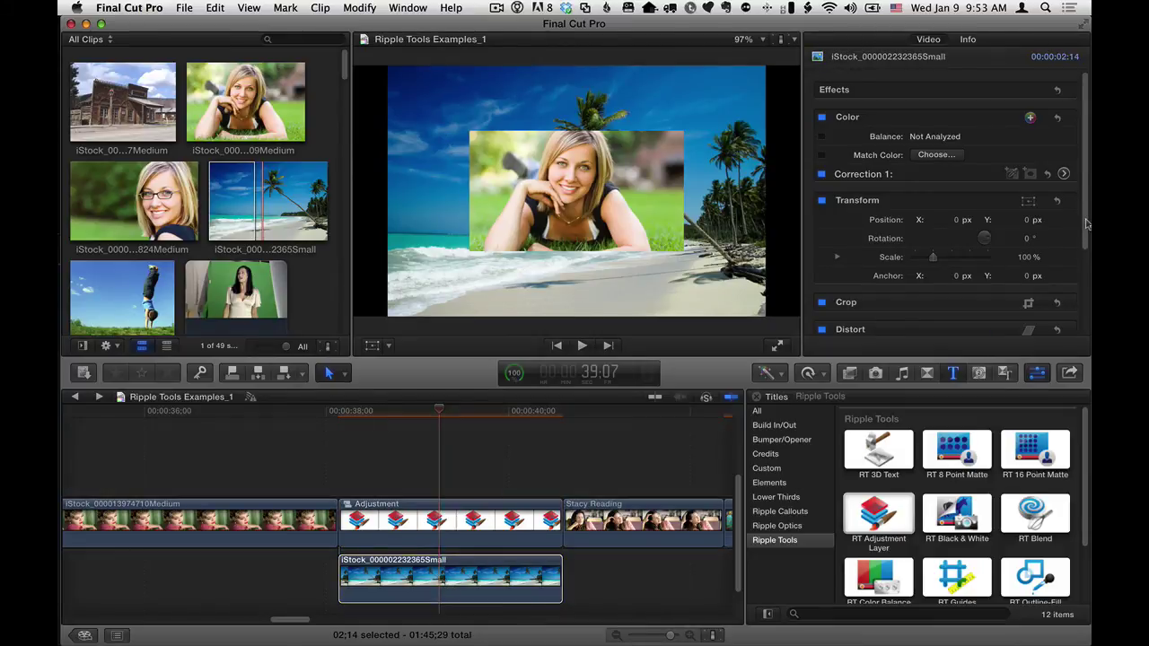
drag(1086, 226, 1087, 313)
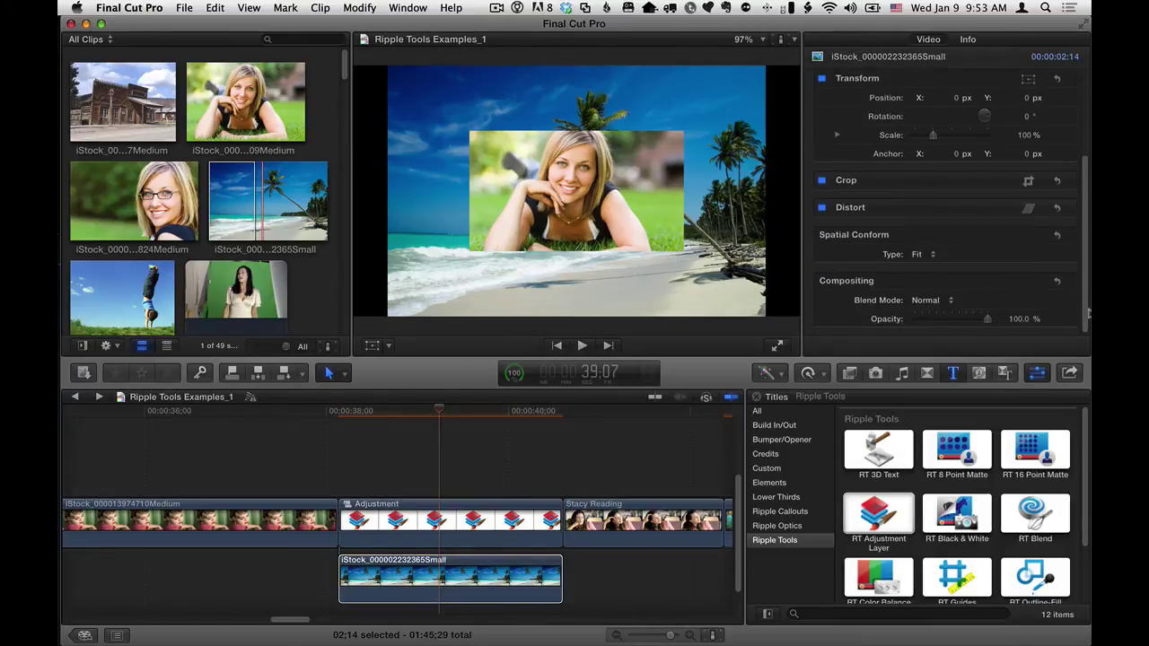
click(927, 255)
click(922, 268)
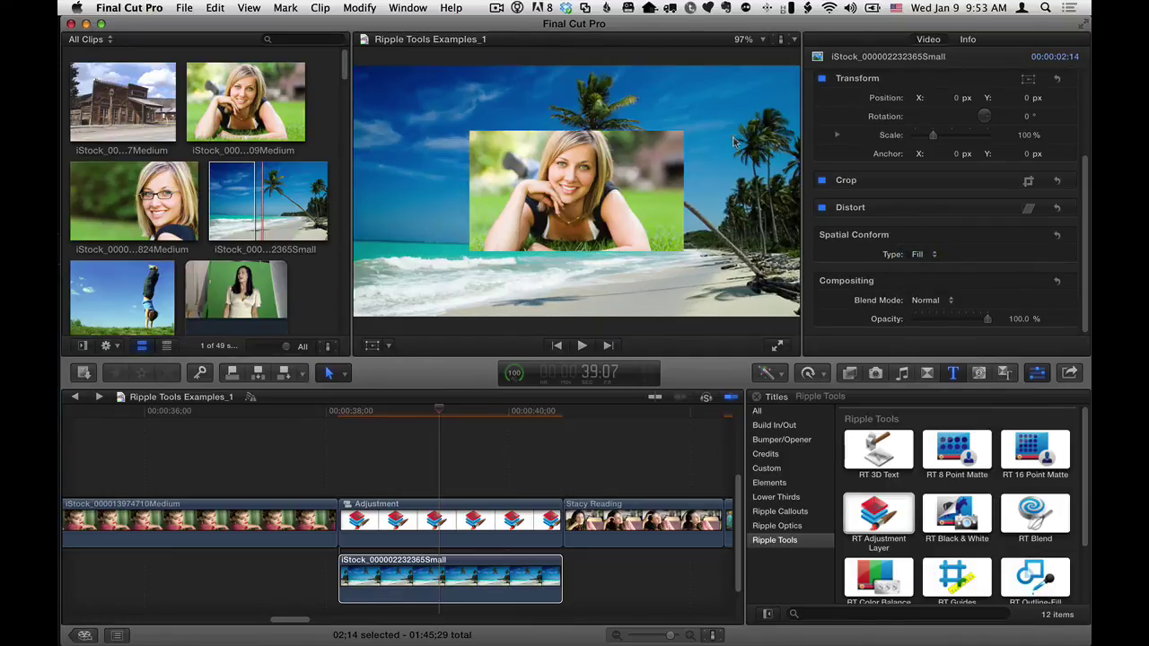
click(439, 511)
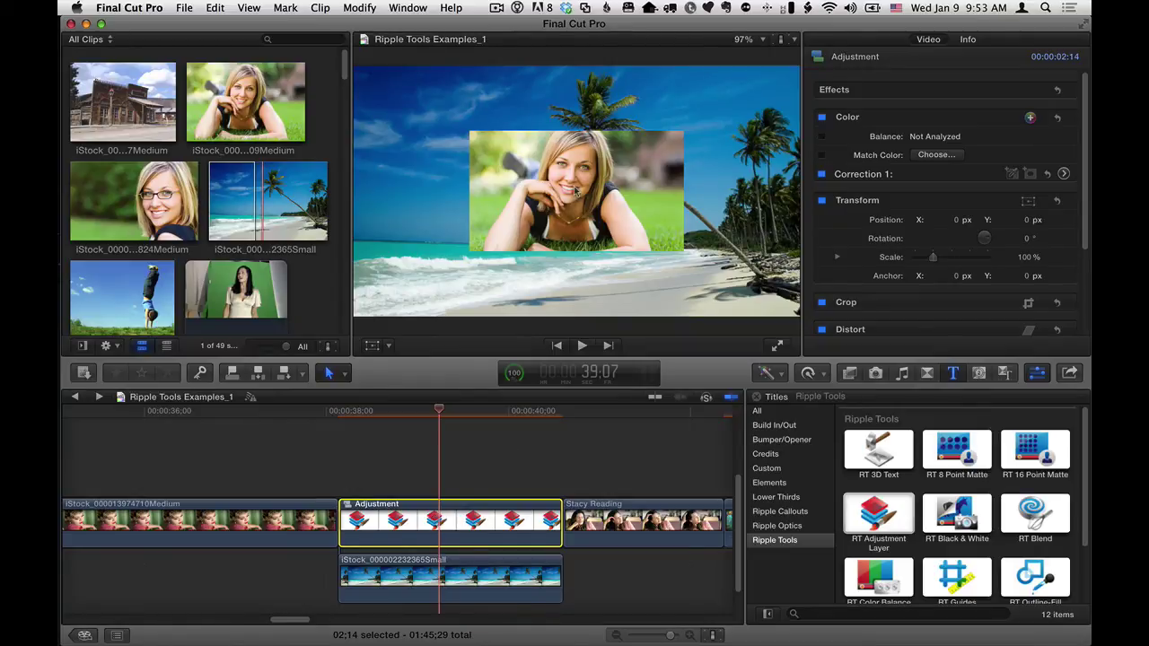
drag(439, 411, 401, 411)
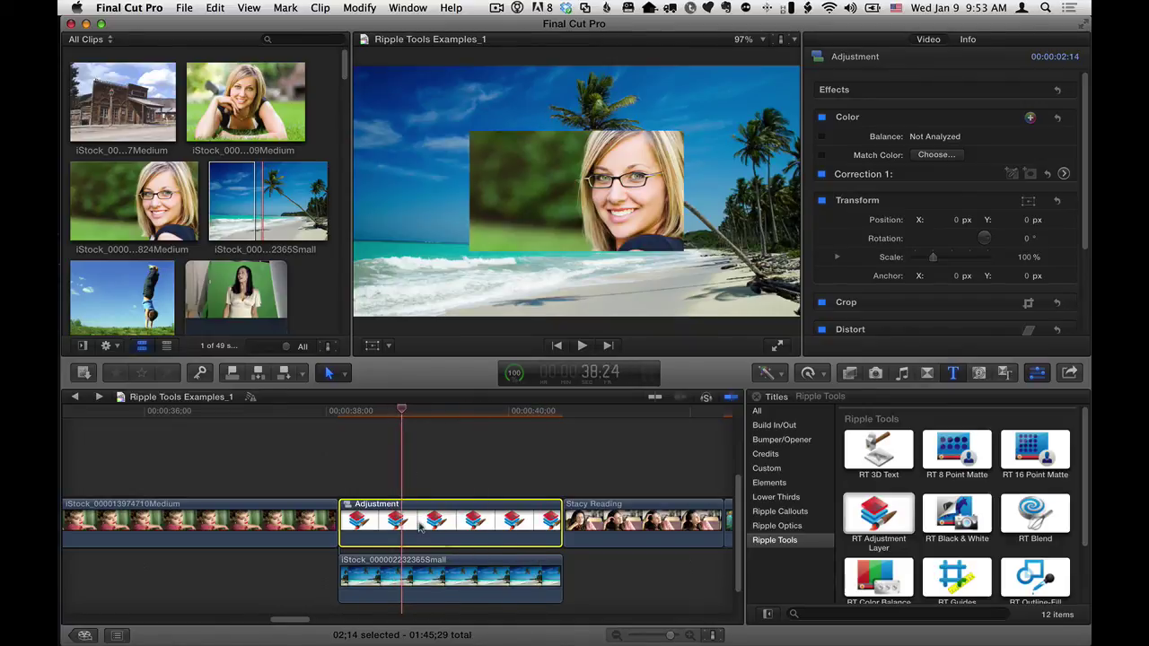
Inside the Adjustment compound clip, drag Aged Paper from the Effects browser onto RT Adjustment Layer.
double_click(418, 525)
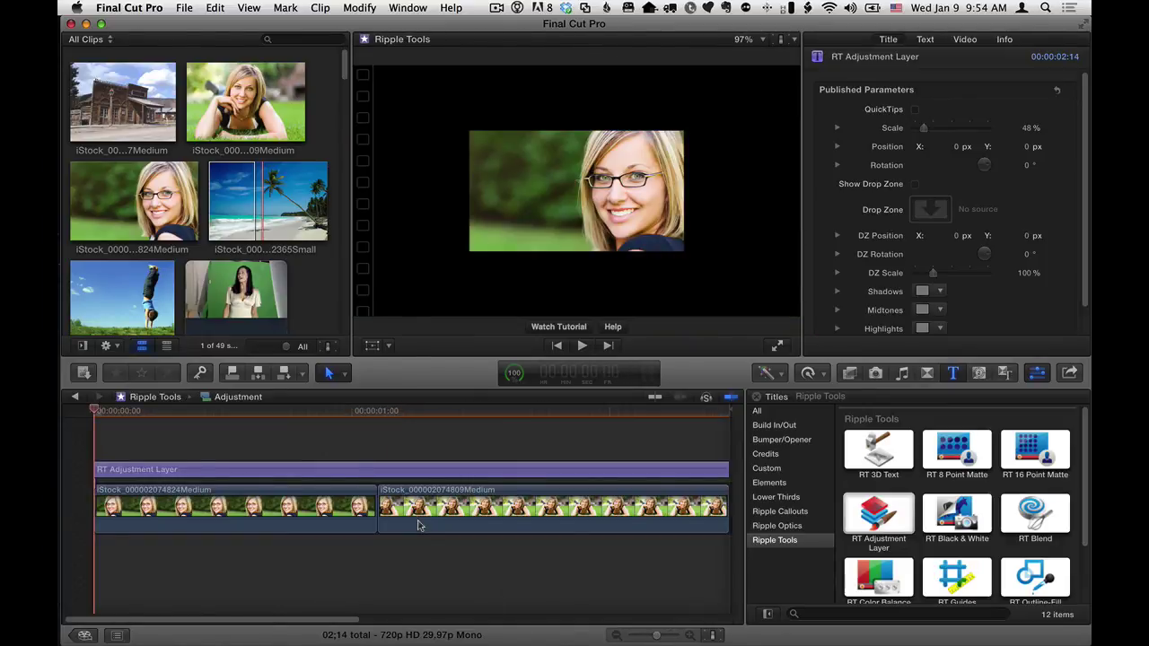
drag(235, 415, 258, 411)
click(271, 468)
click(850, 374)
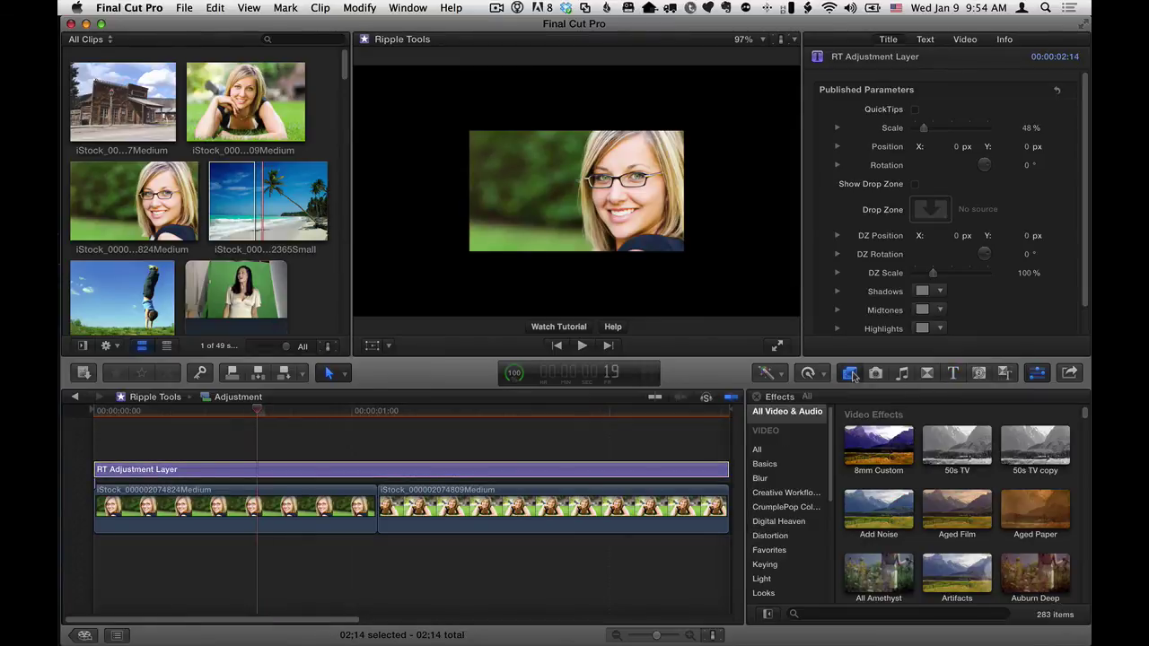
drag(1032, 516, 493, 467)
click(289, 412)
Go back to the Ripple Tools Examples_1 timeline and scrub around 39:25 to view the sepia portrait over the beach.
click(76, 398)
click(423, 411)
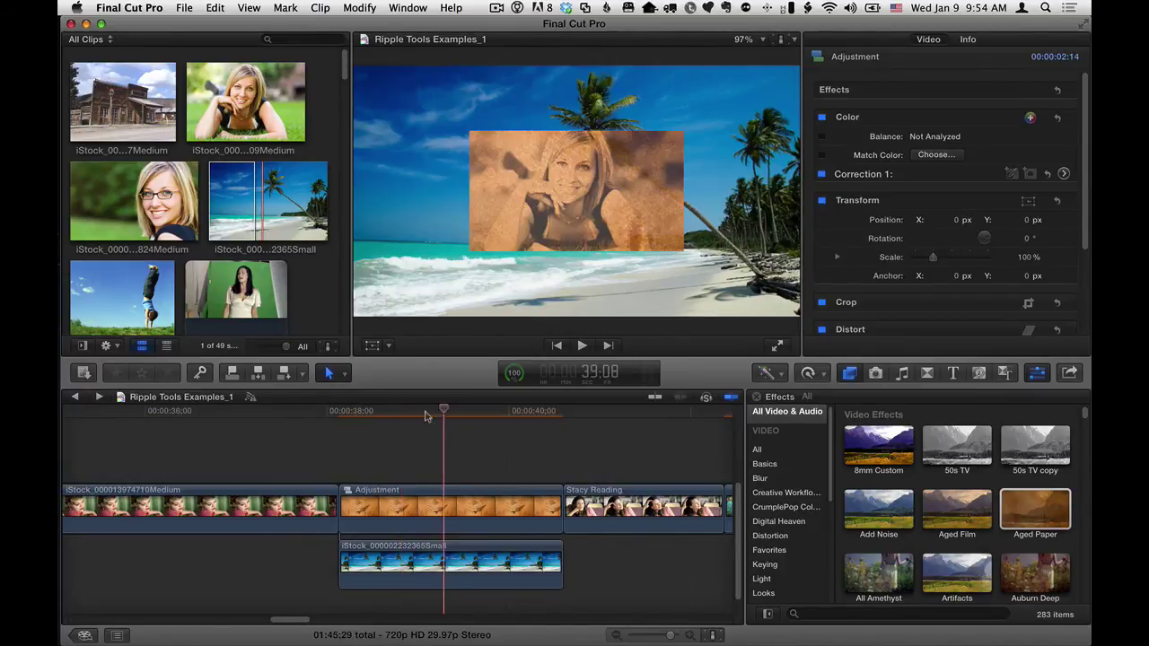
click(493, 412)
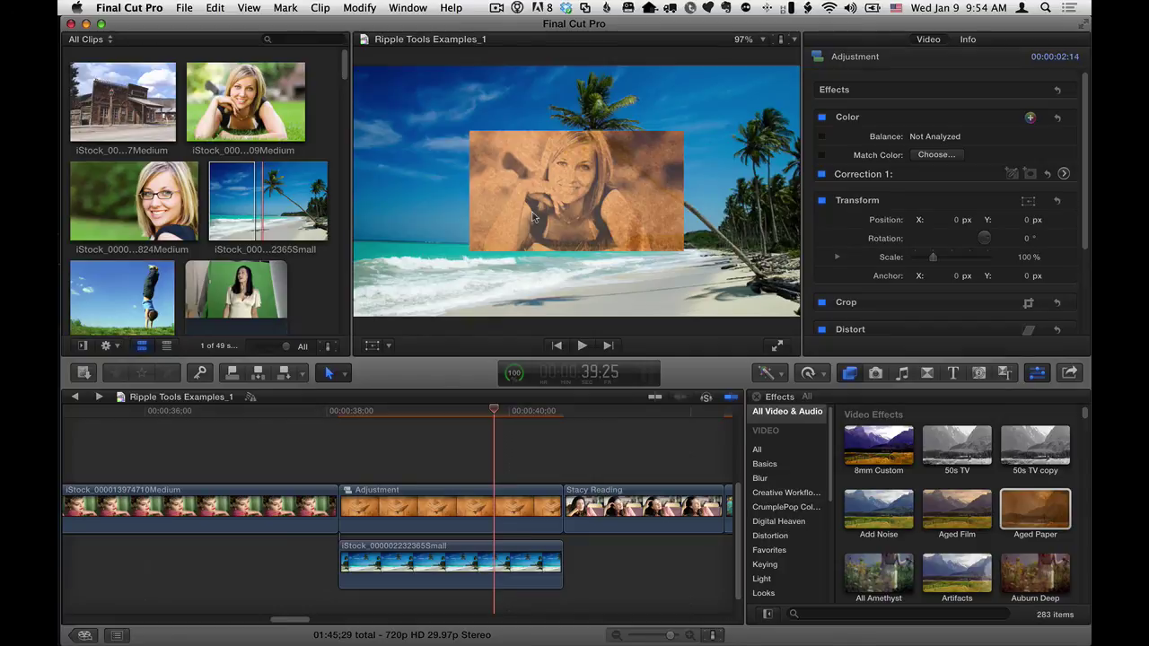
drag(467, 411, 409, 411)
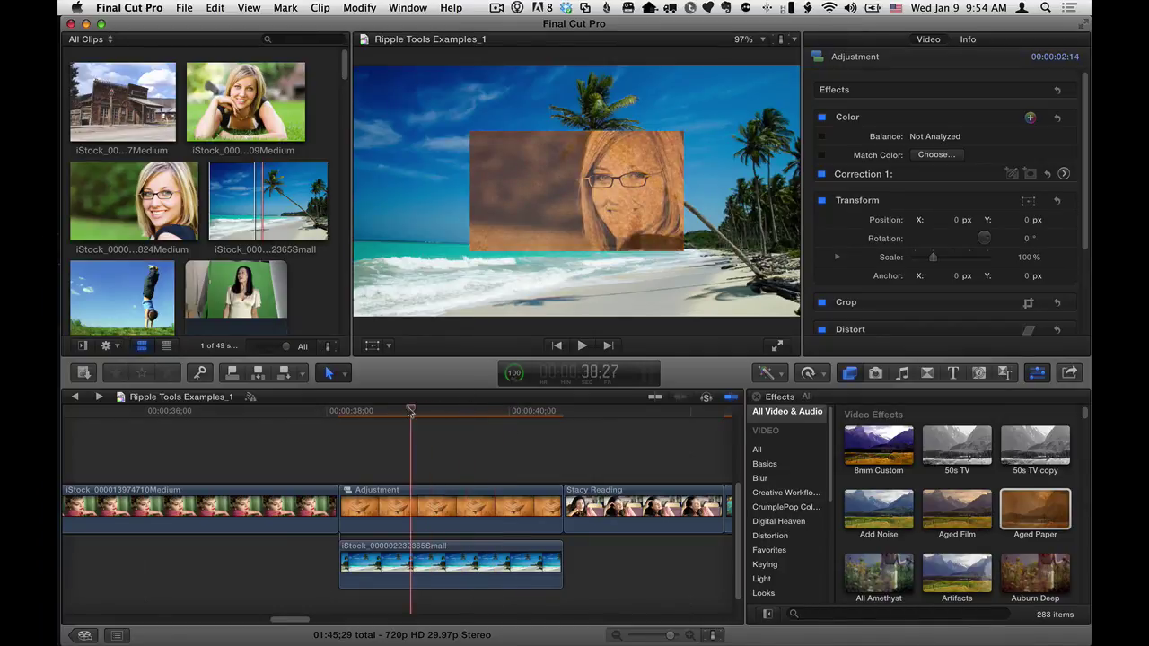